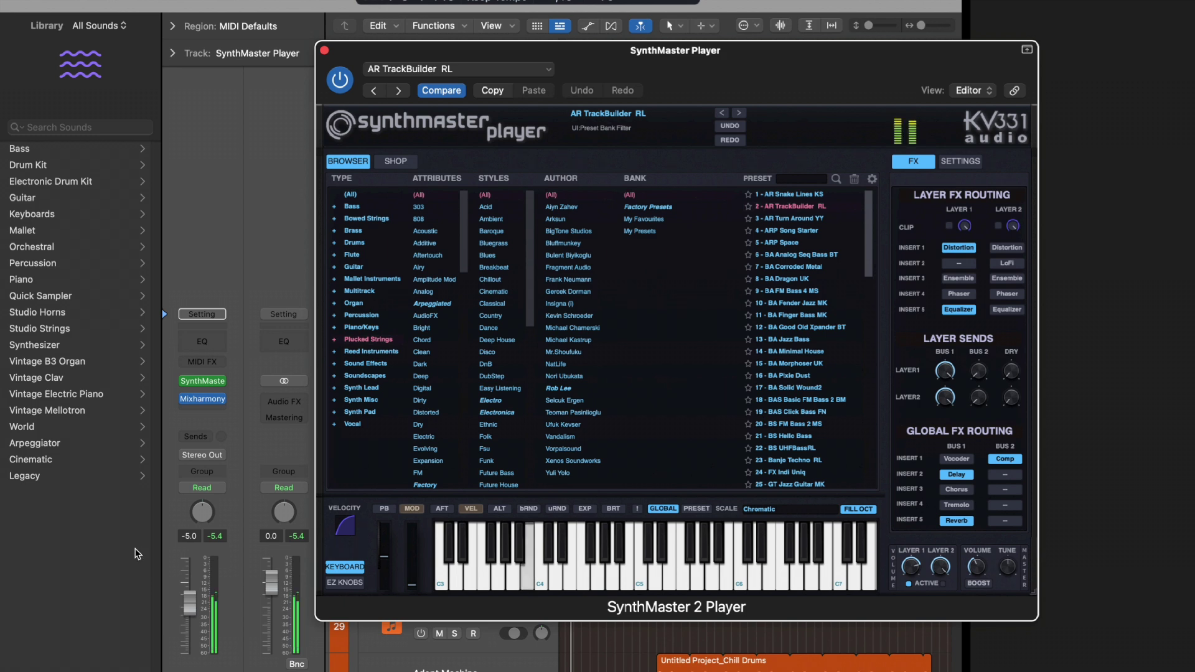
# Step: Filter the SynthMaster presets by the Synth Pad type and audition AR Daft Punk TP and AR Ballad Arp TP
pyautogui.click(367, 413)
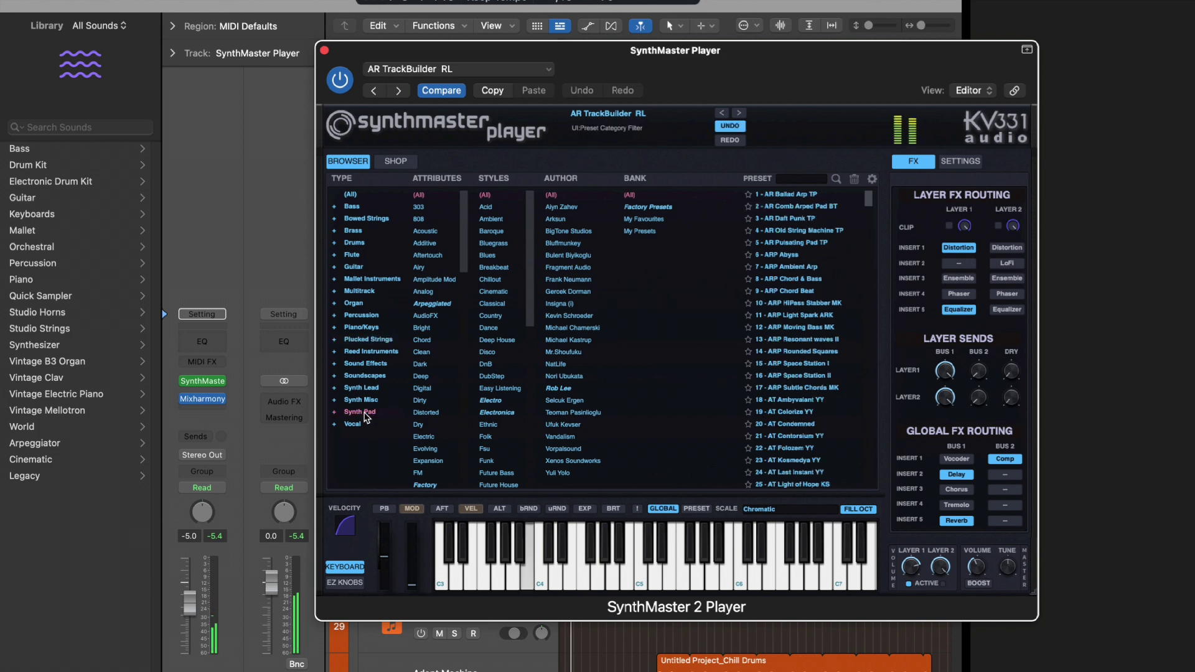
pyautogui.click(790, 219)
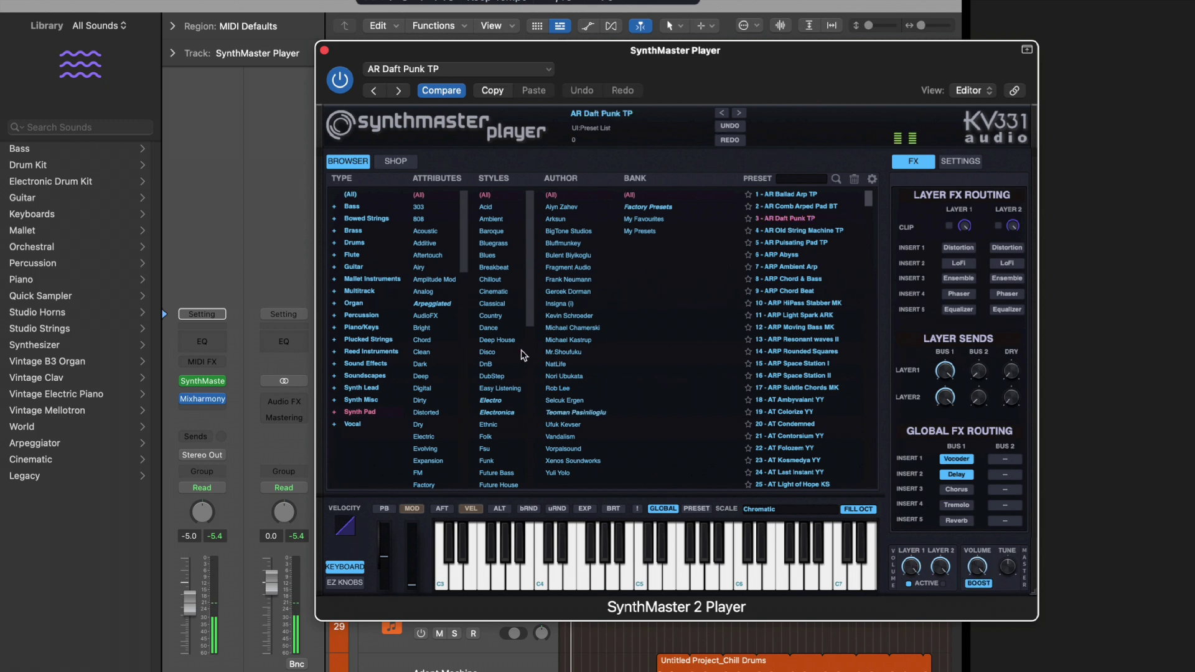
pyautogui.click(803, 196)
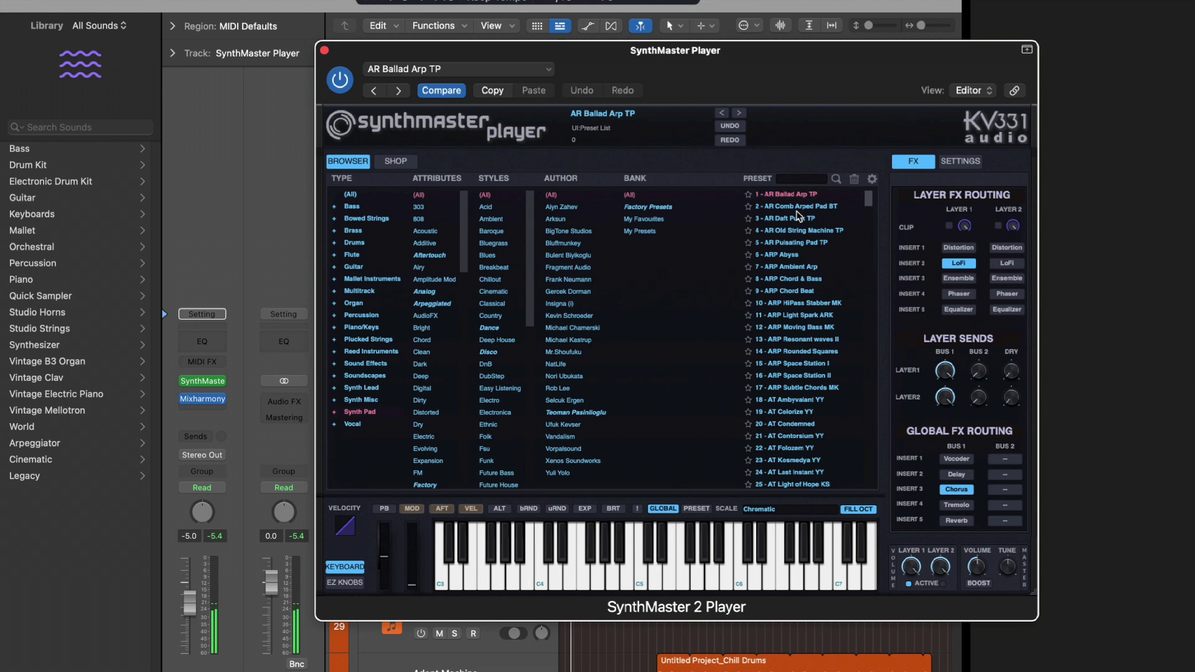
# Step: Audition the following presets one by one through ARP Abyss, load ARP Ambient Arp, and close the synth window
pyautogui.click(741, 113)
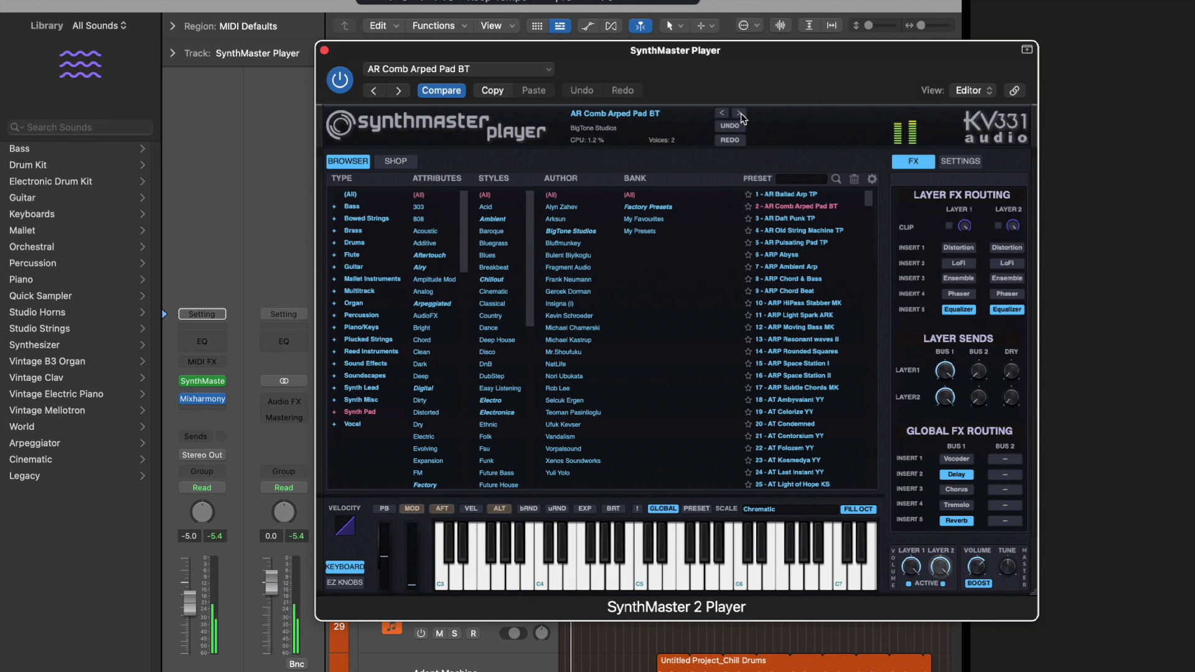
pyautogui.click(740, 113)
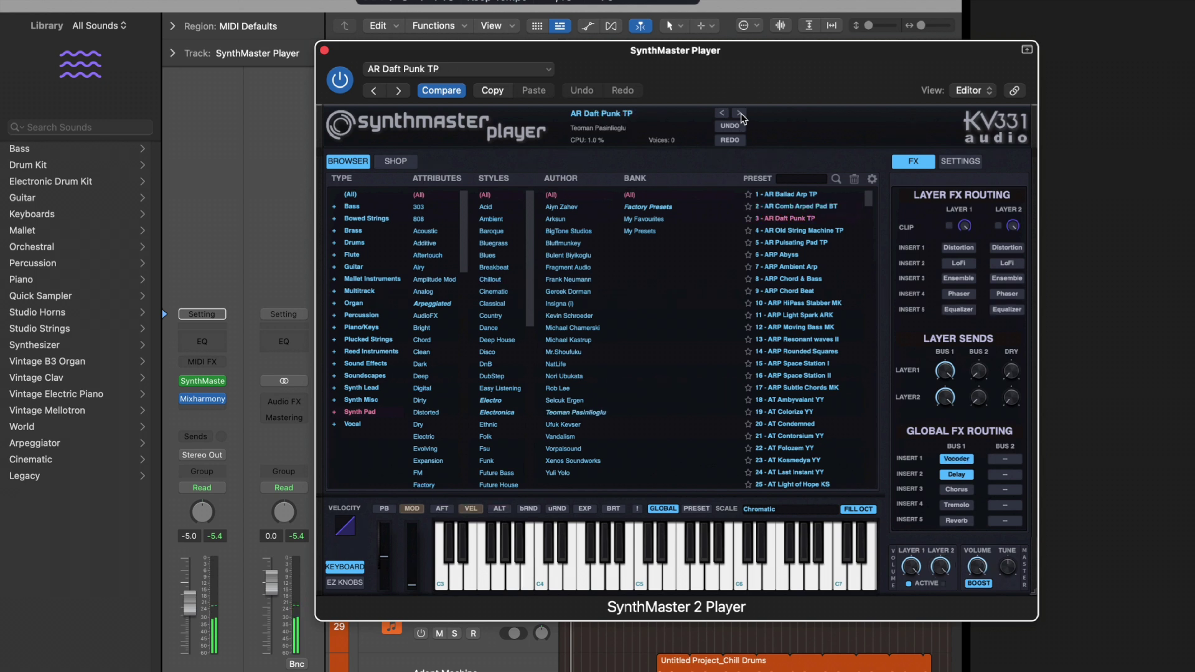
pyautogui.click(741, 113)
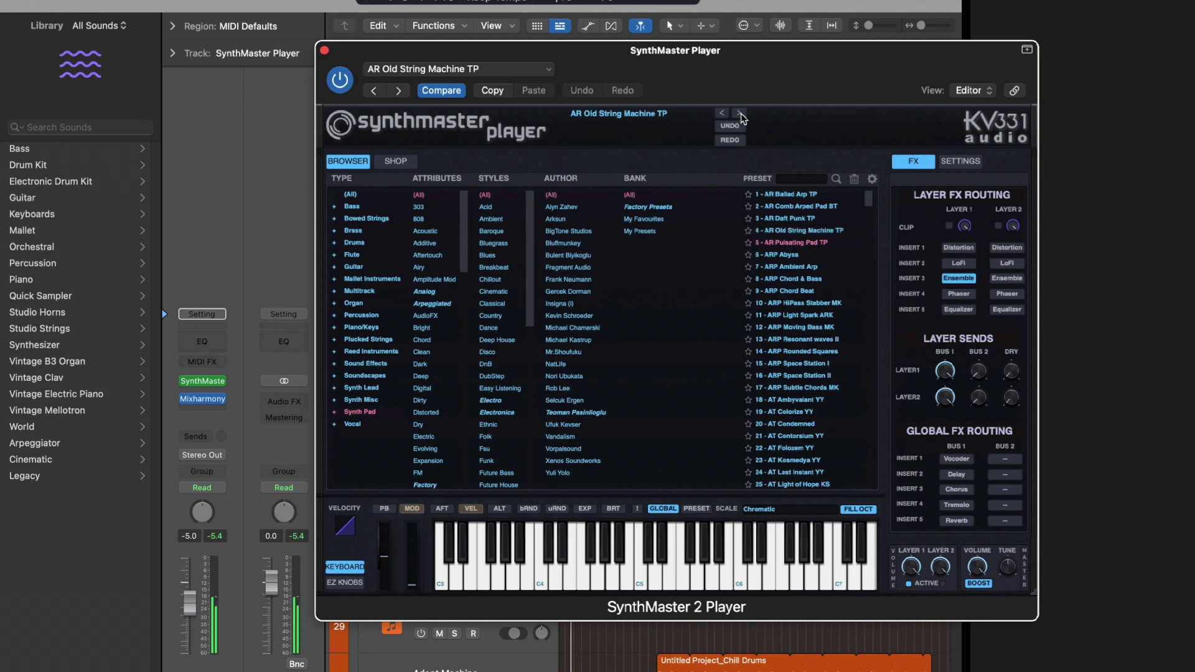
pyautogui.click(740, 113)
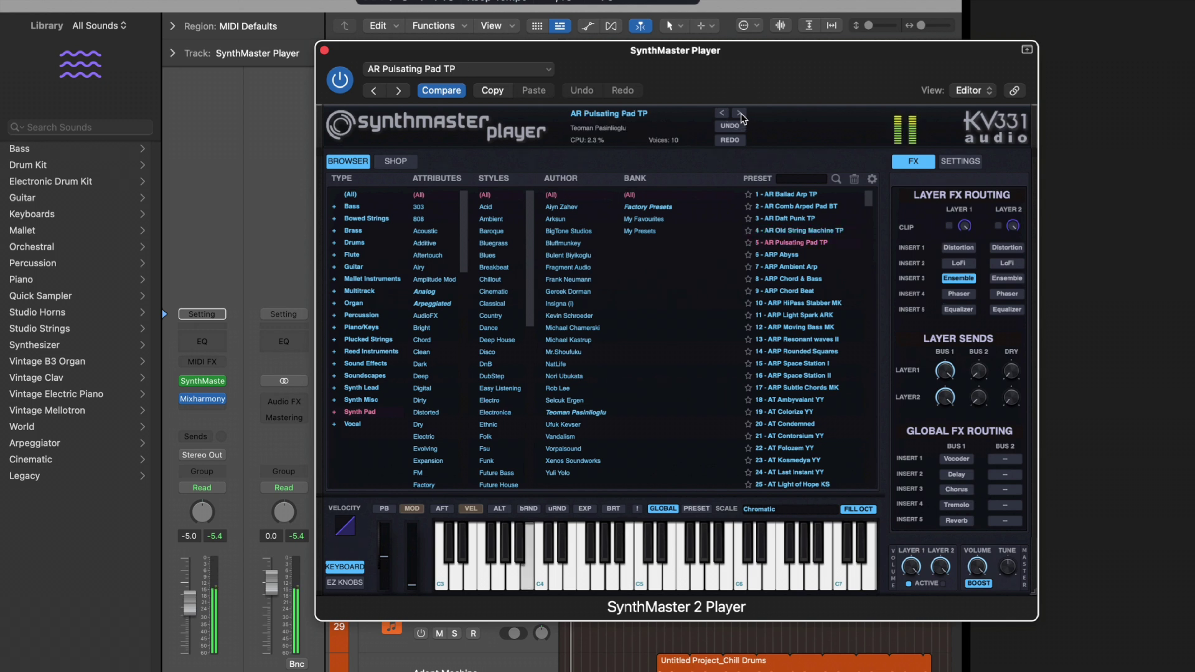
pyautogui.click(740, 113)
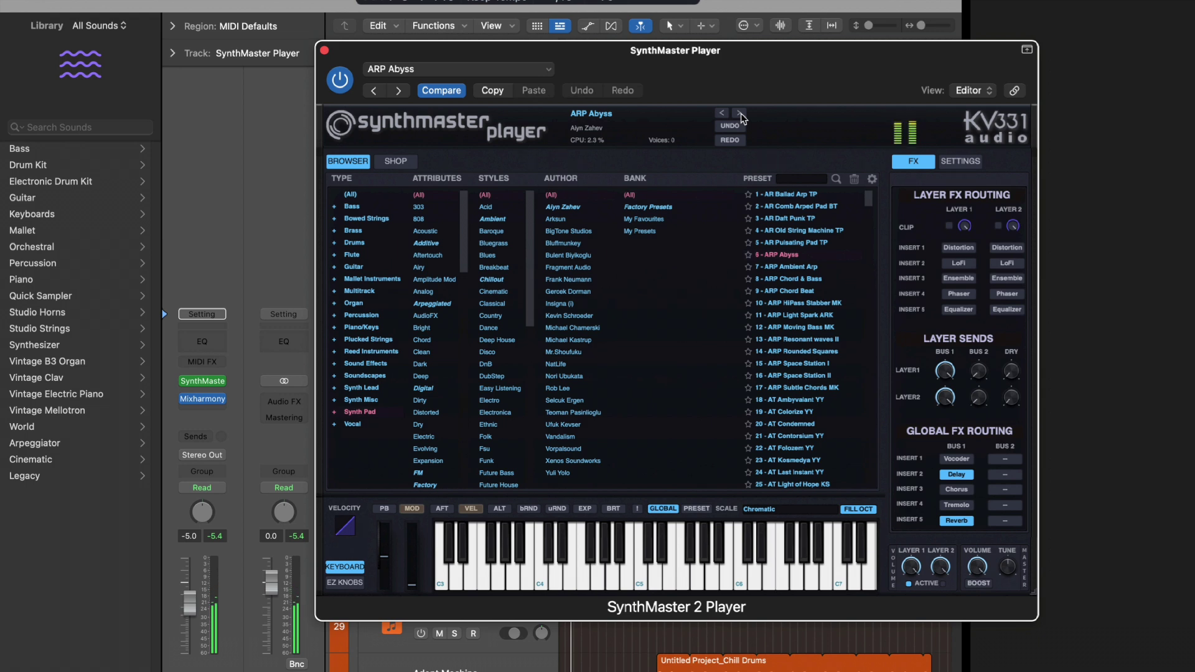
pyautogui.click(778, 271)
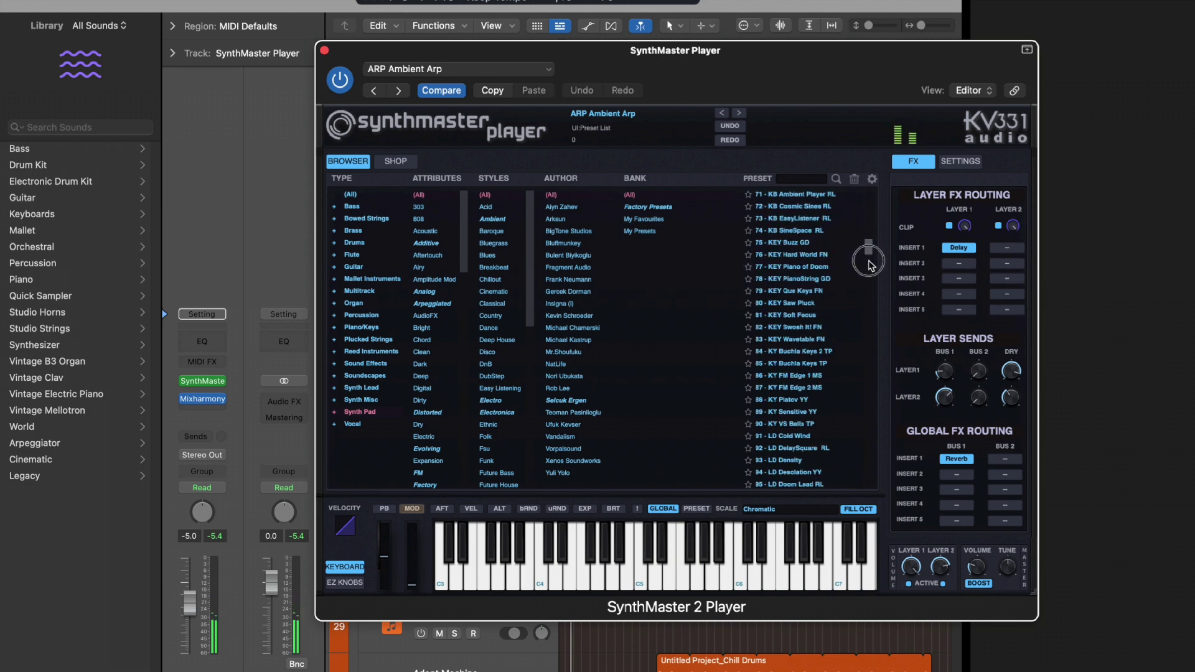
pyautogui.press('super+w')
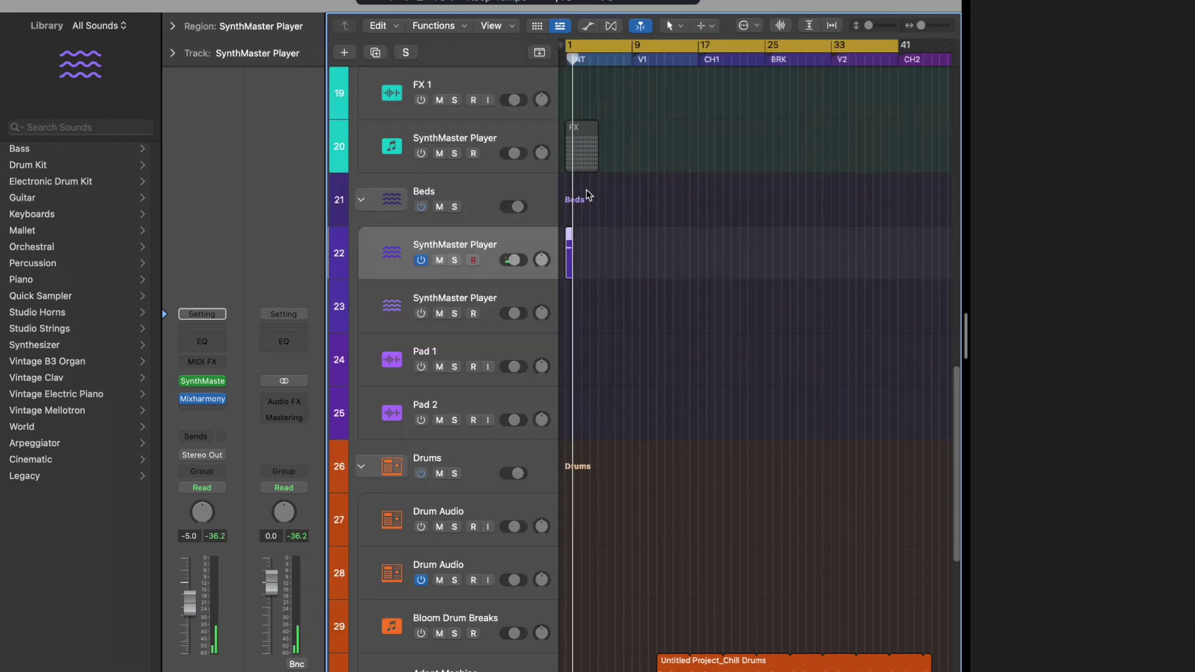
# Step: Replace the track's Mixharmony effect with MixBox using the Send - Bomb preset, and set the track volume to -3.0 dB
pyautogui.click(203, 399)
pyautogui.click(648, 605)
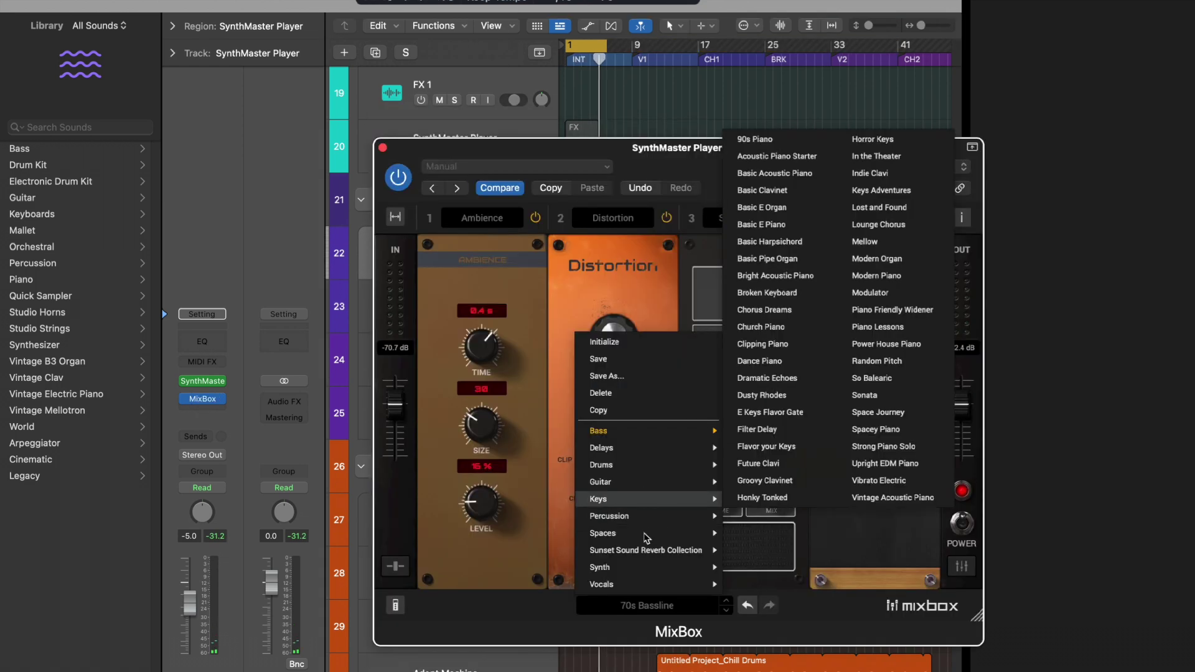
pyautogui.click(755, 290)
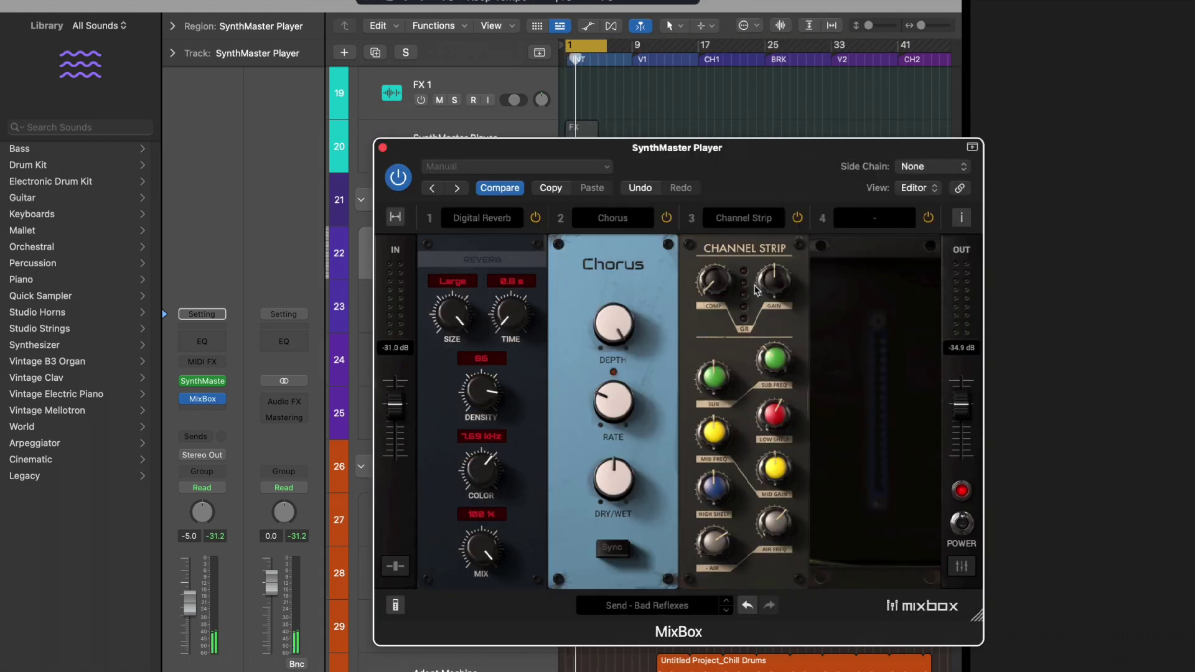
pyautogui.click(726, 613)
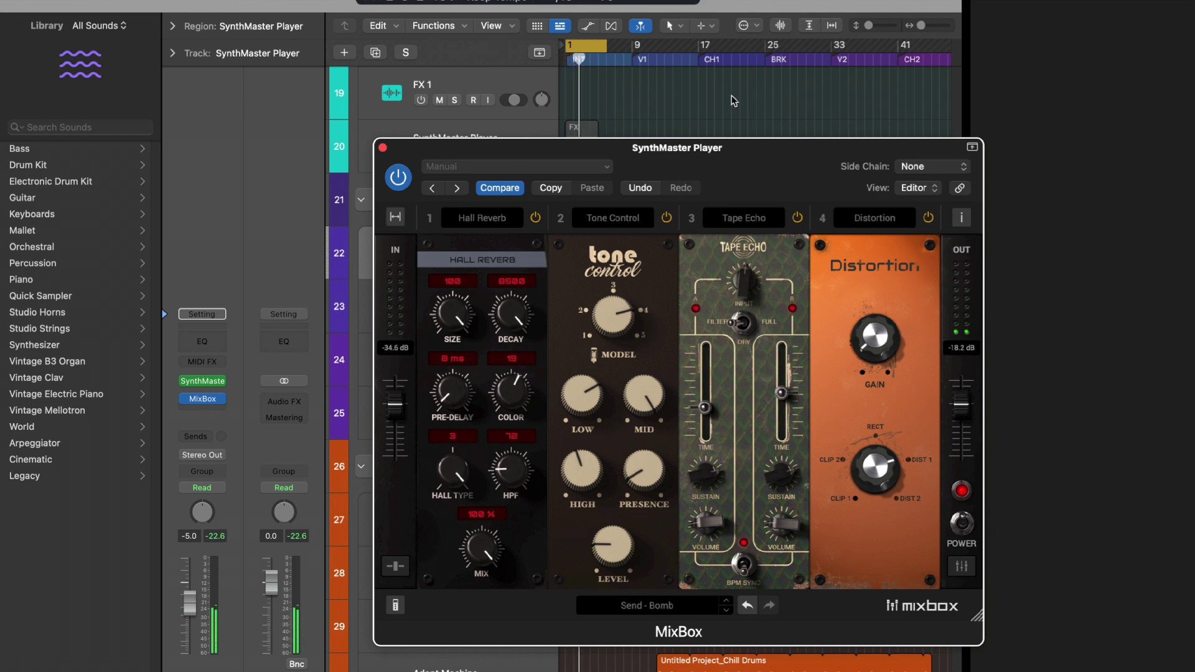
pyautogui.moveTo(197, 610); pyautogui.dragTo(195, 594)
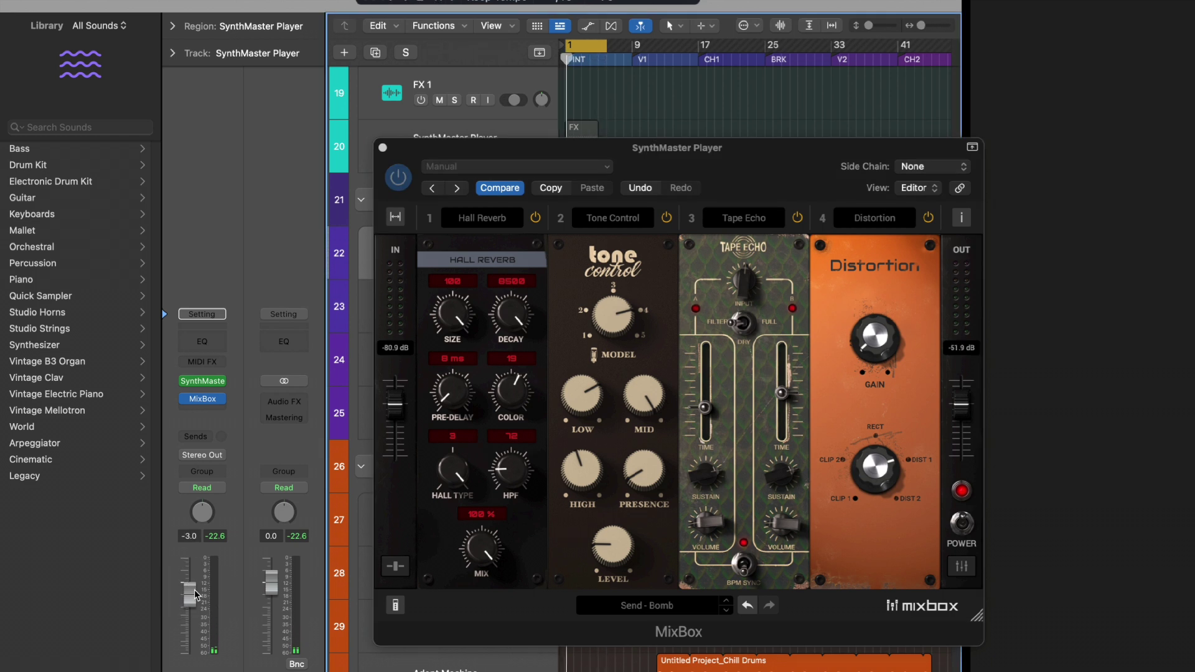
pyautogui.click(383, 149)
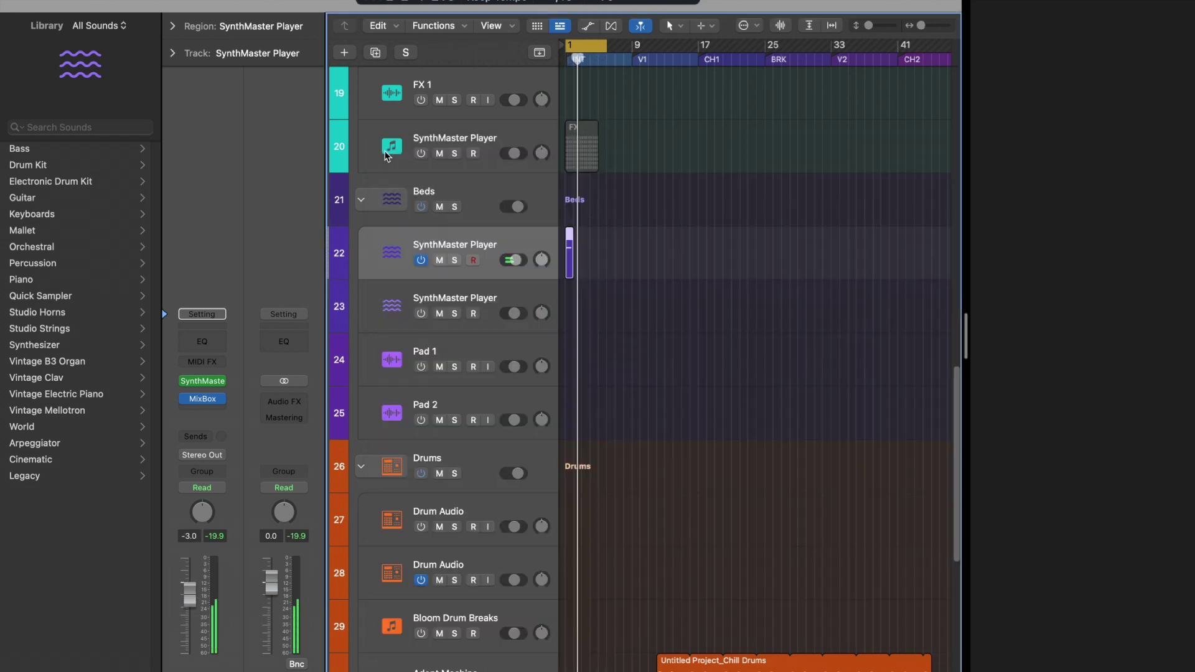
# Step: Bounce the region on the SynthMaster Player track in place to a new track named Synth Pad Intro
pyautogui.rightClick(571, 260)
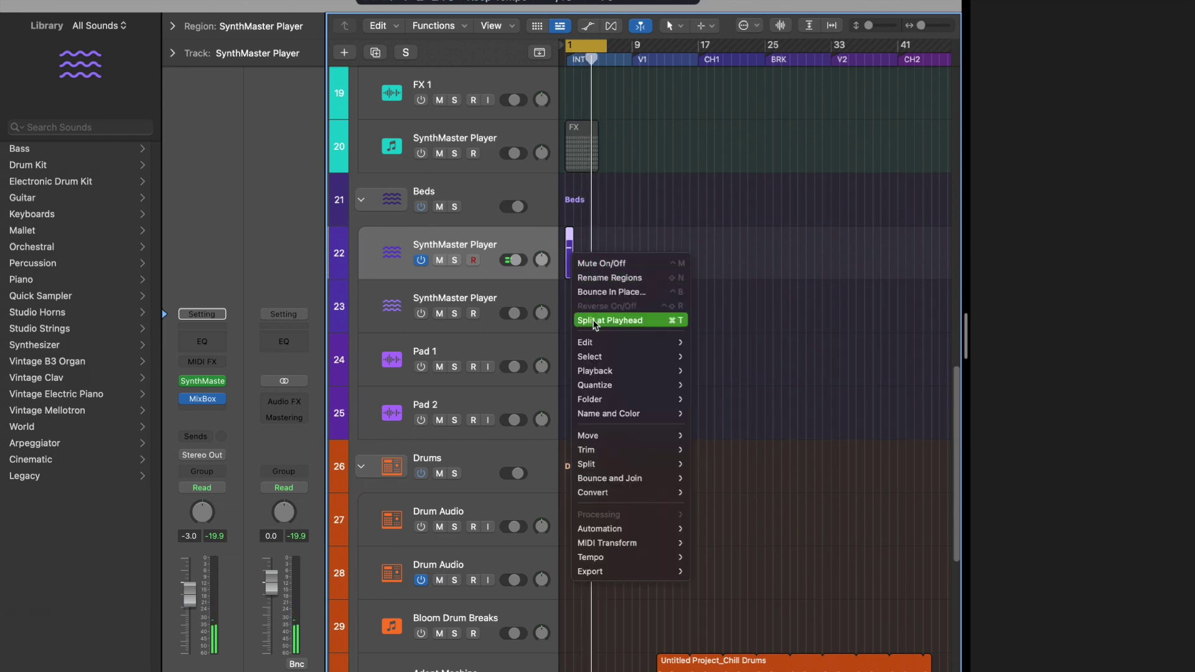
pyautogui.click(600, 293)
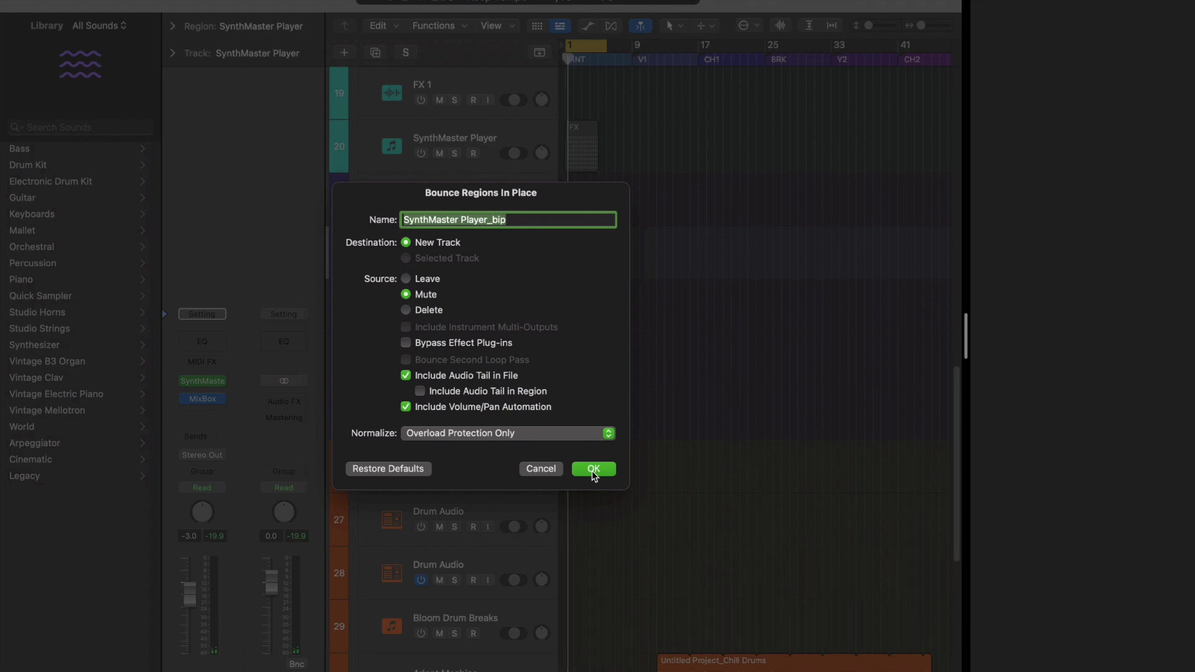
pyautogui.write('Synth Pad Intro')
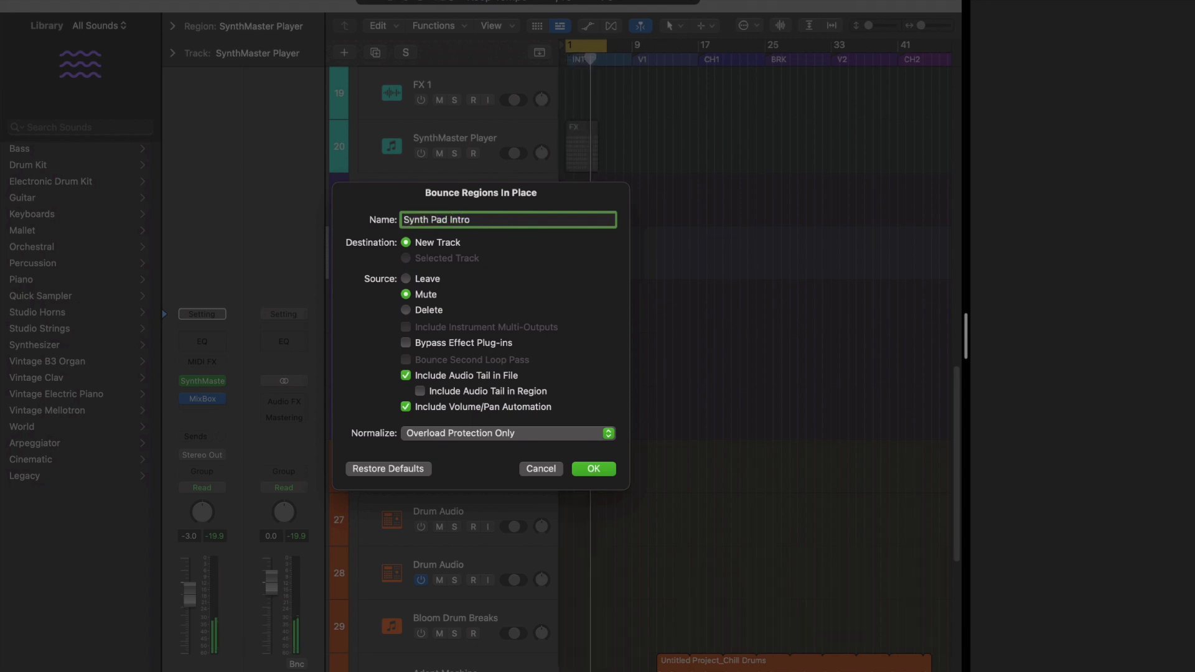
pyautogui.press('Return')
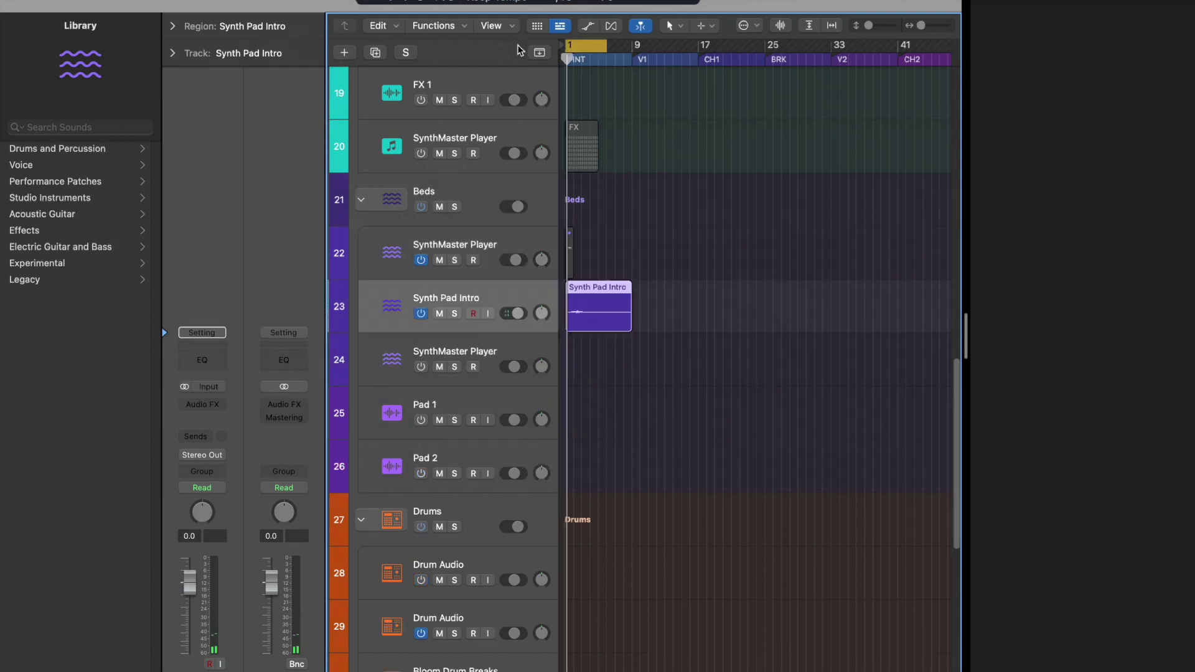
# Step: Delete the original MIDI region above Synth Pad Intro and select its emptied SynthMaster Player track
pyautogui.click(567, 255)
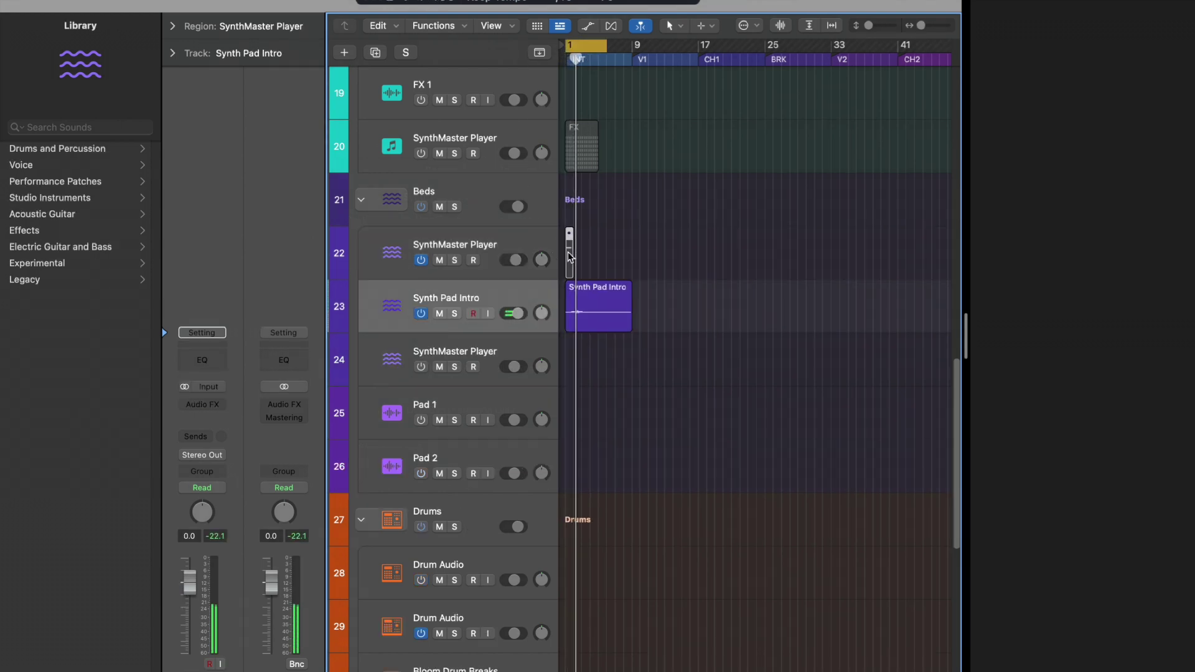
pyautogui.press('Delete')
pyautogui.click(591, 255)
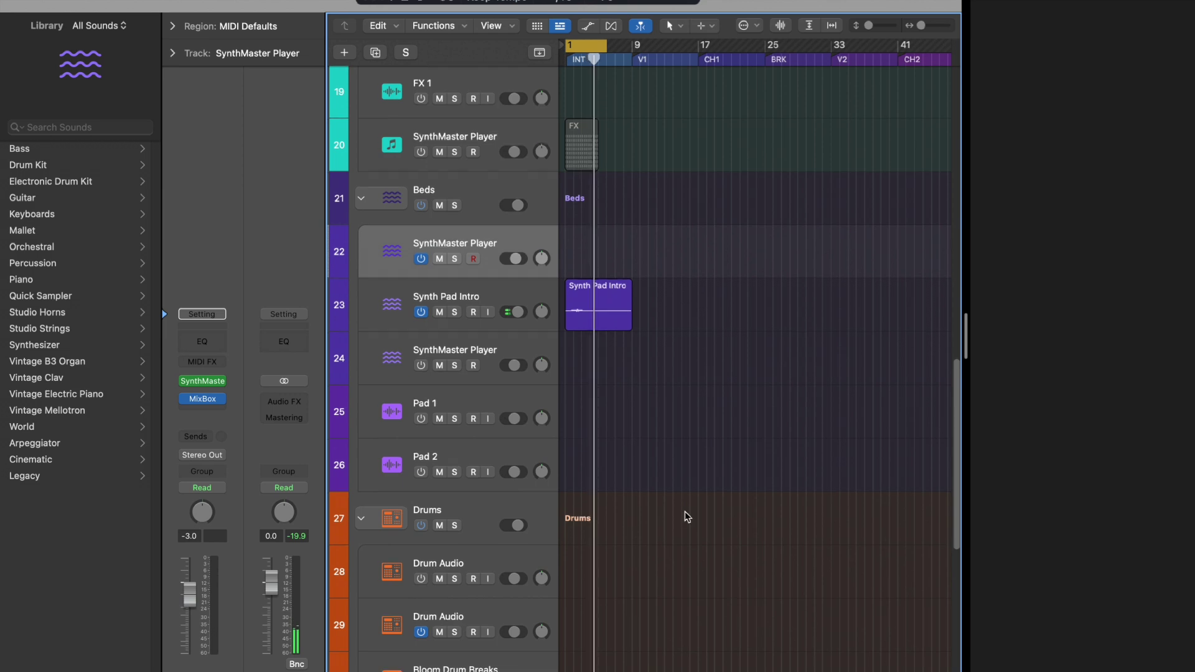
# Step: Select all six drum regions and move them three bars earlier so the Chill Drums region starts at bar 9
pyautogui.scroll(-10, 685, 515)
pyautogui.moveTo(927, 529); pyautogui.dragTo(636, 231)
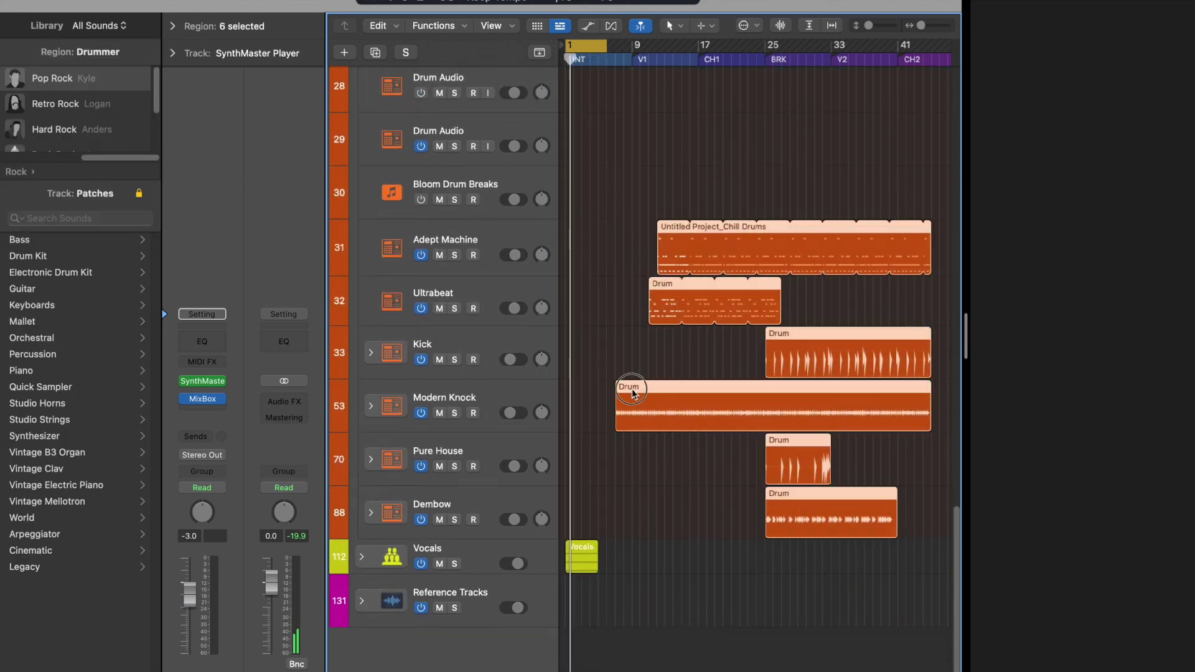
pyautogui.moveTo(633, 394); pyautogui.dragTo(607, 395)
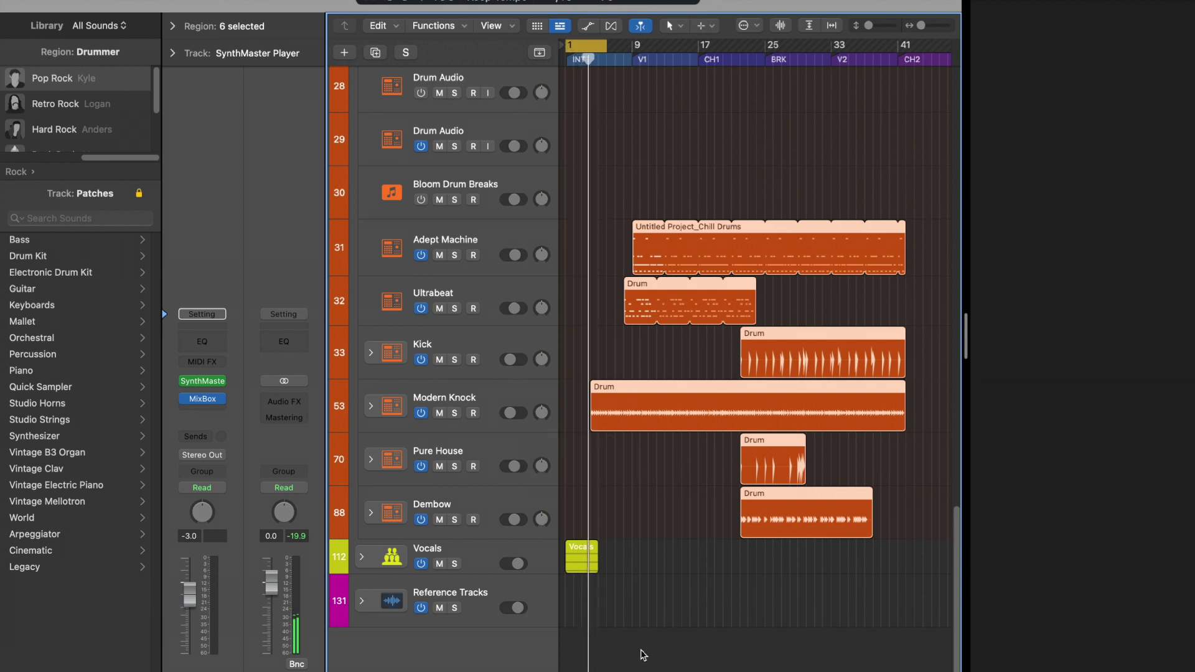
# Step: Load the Laser Battle patch on the Modern Knock track and extend the cycle range to about bar 41
pyautogui.click(486, 402)
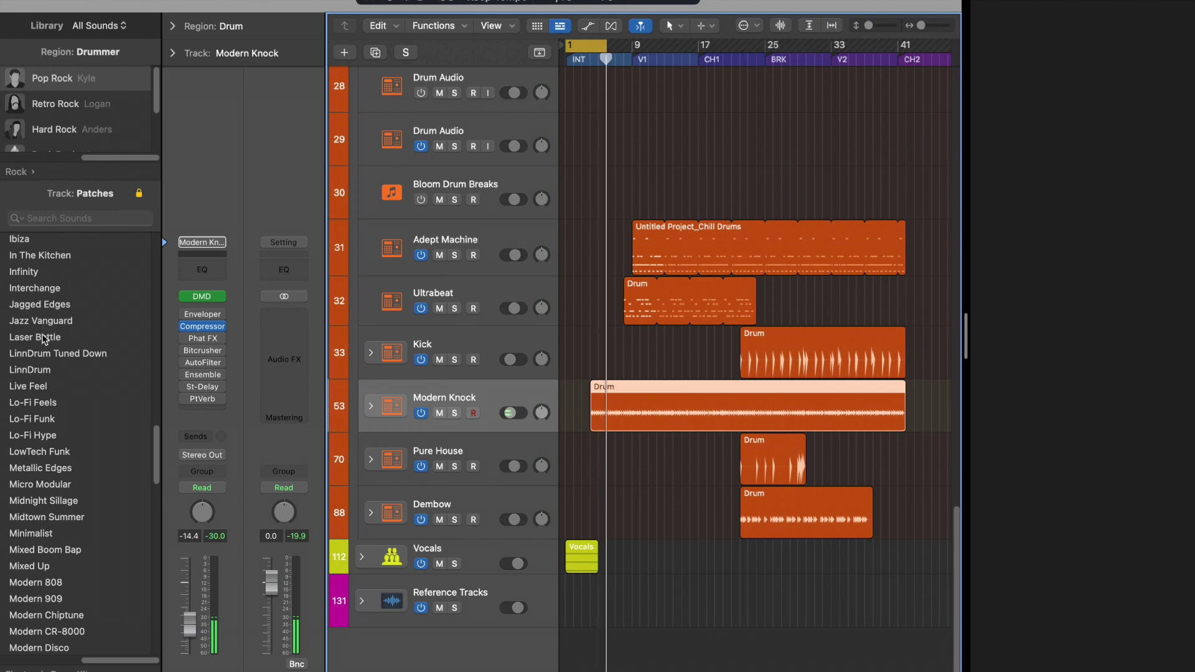
pyautogui.click(44, 337)
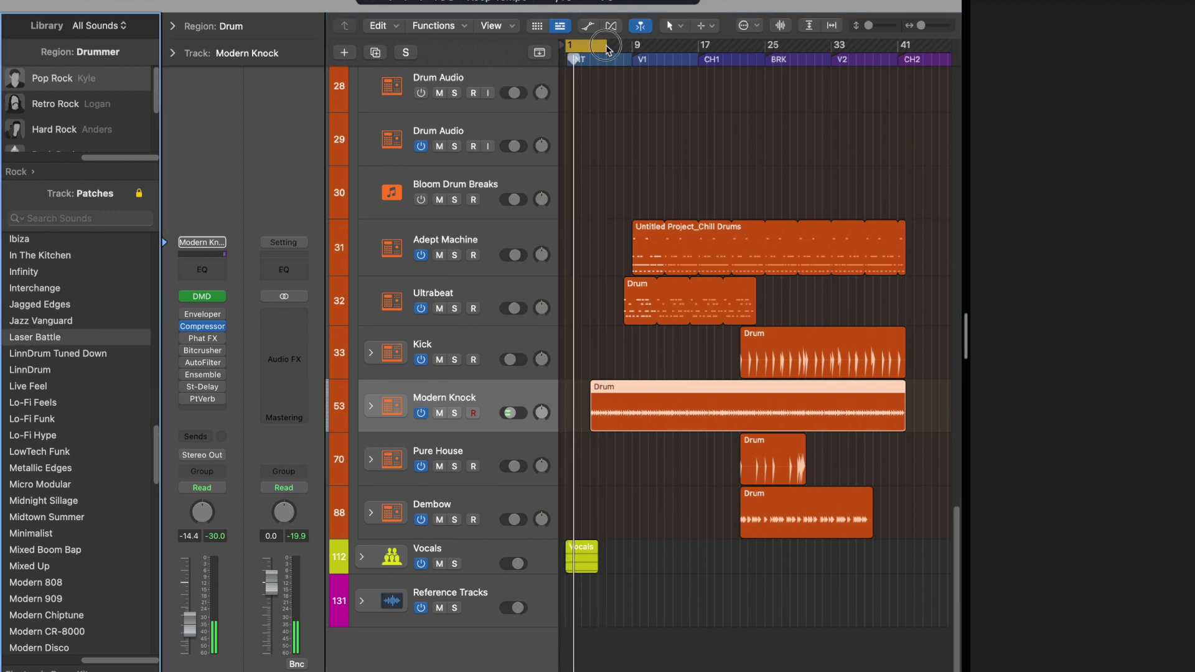
pyautogui.click(619, 61)
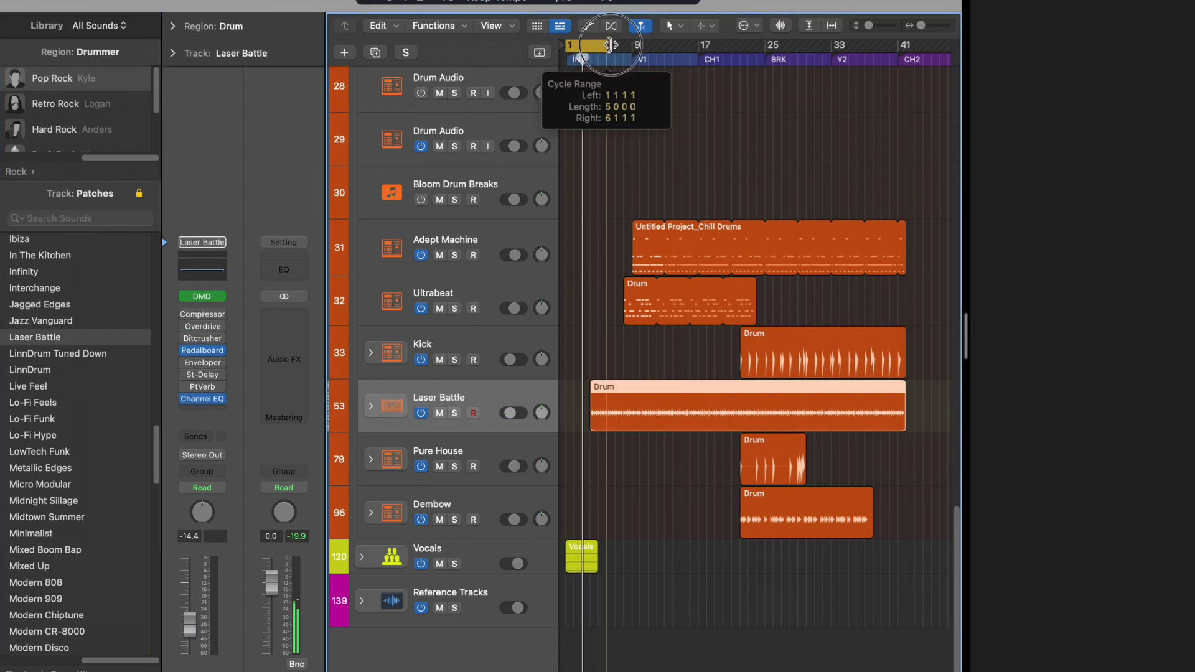
pyautogui.moveTo(602, 45); pyautogui.dragTo(909, 79)
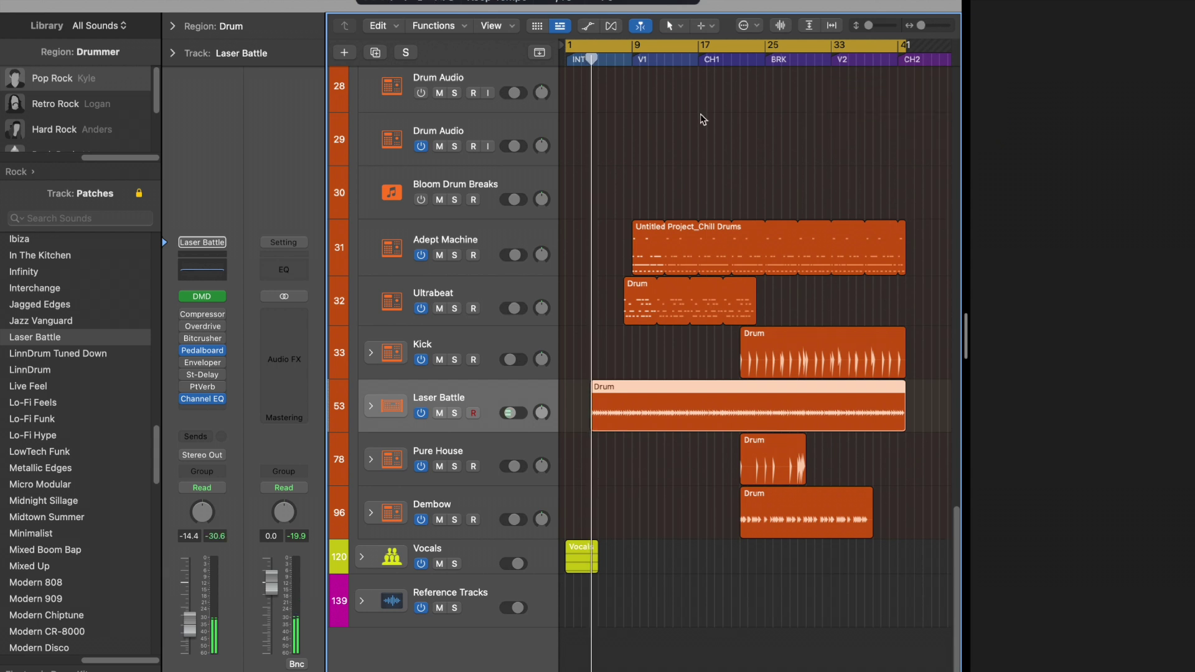
# Step: Select the Synth Pad Intro region among the Beds tracks
pyautogui.scroll(5, 701, 118)
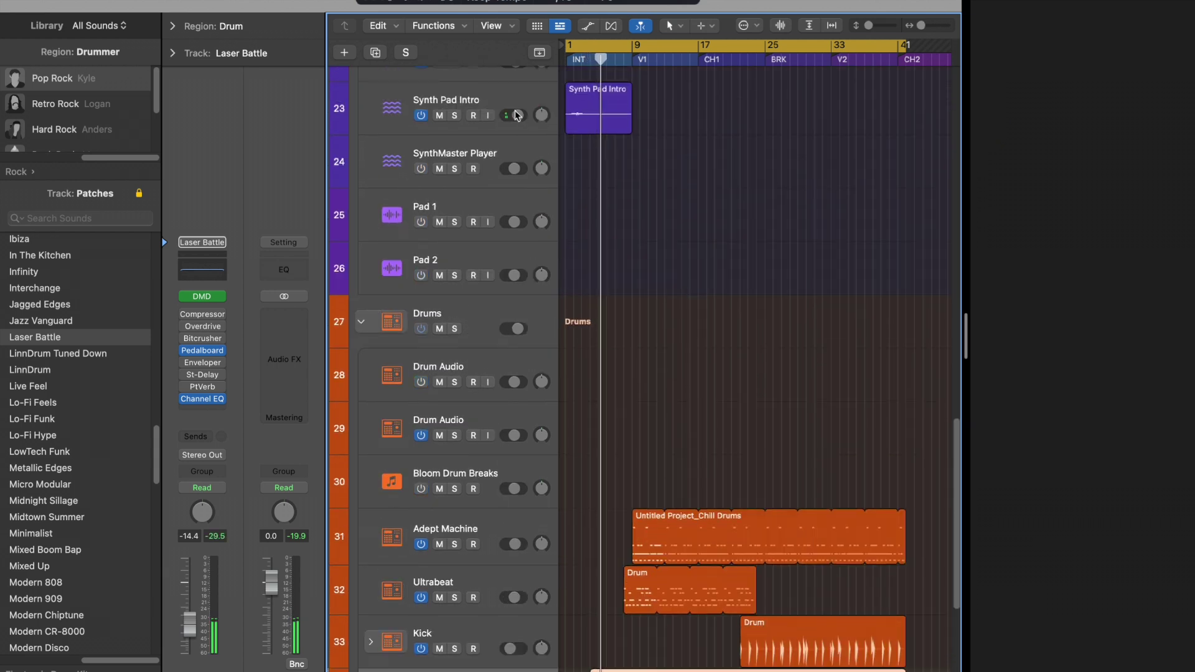
pyautogui.click(619, 124)
pyautogui.scroll(3, 582, 218)
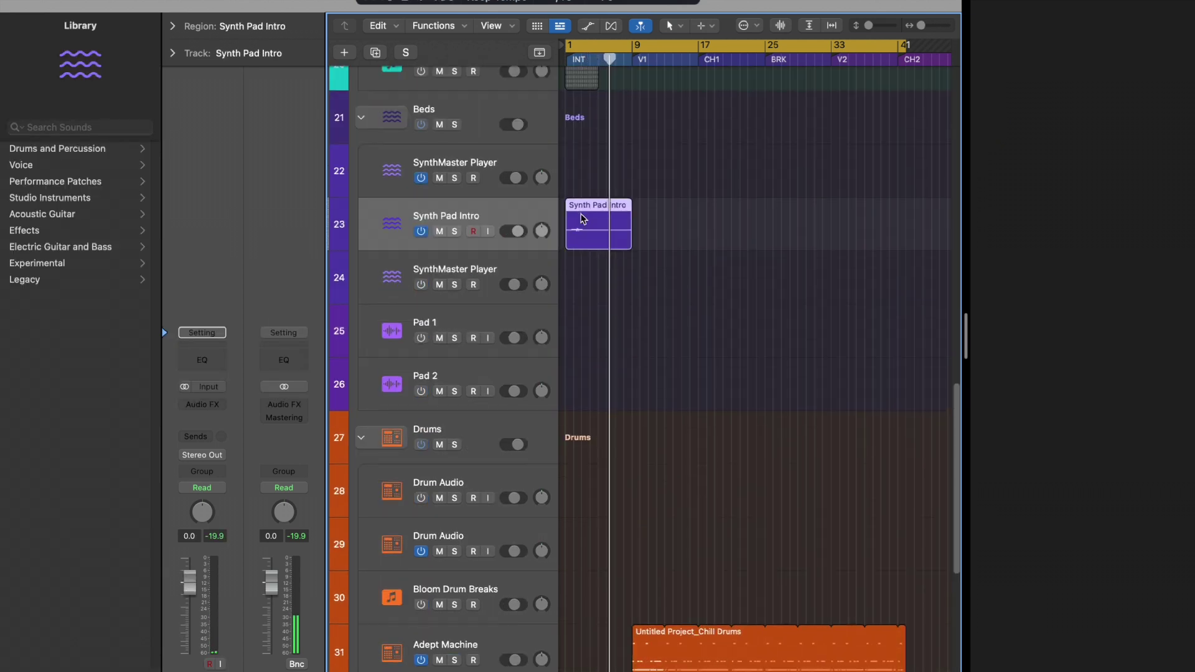
# Step: Select the Chill Drums region and advance the Adept Machine track's MixBox to the preset after 808 Sub Pump
pyautogui.scroll(-10, 797, 453)
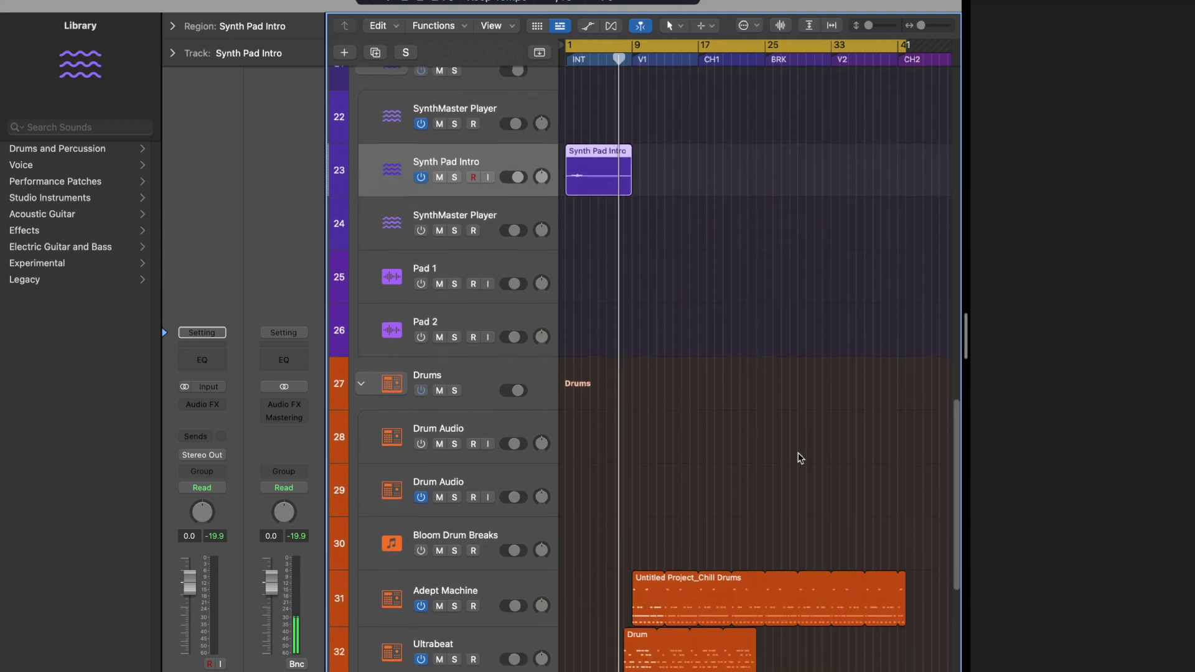
pyautogui.click(798, 249)
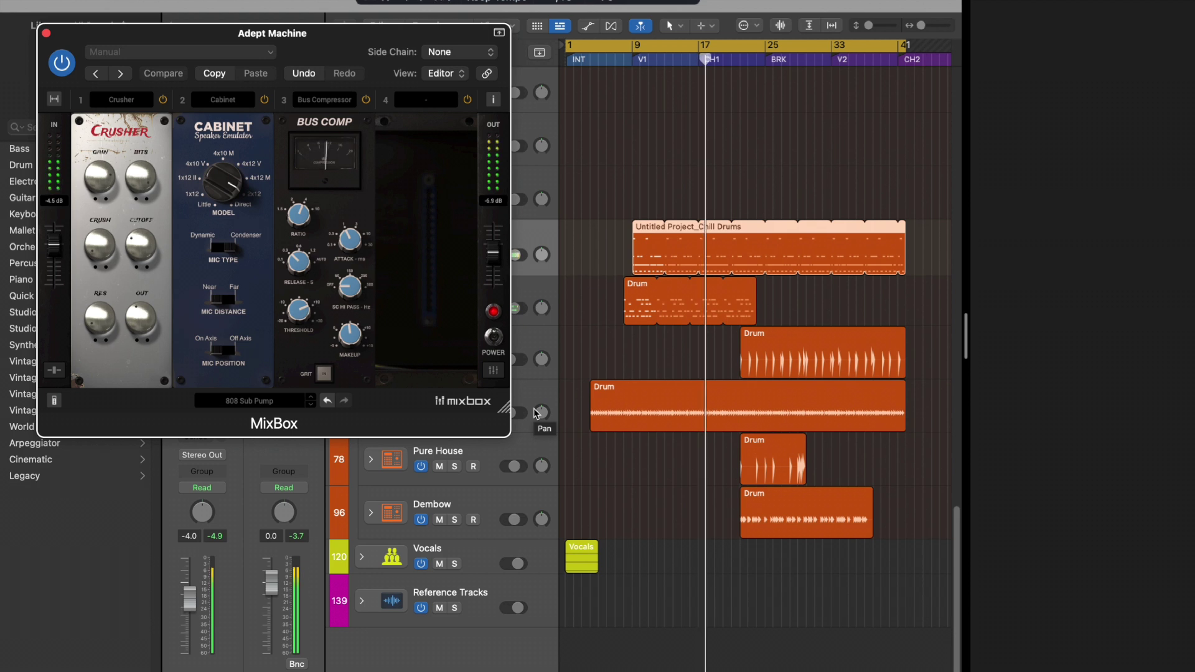
pyautogui.click(311, 406)
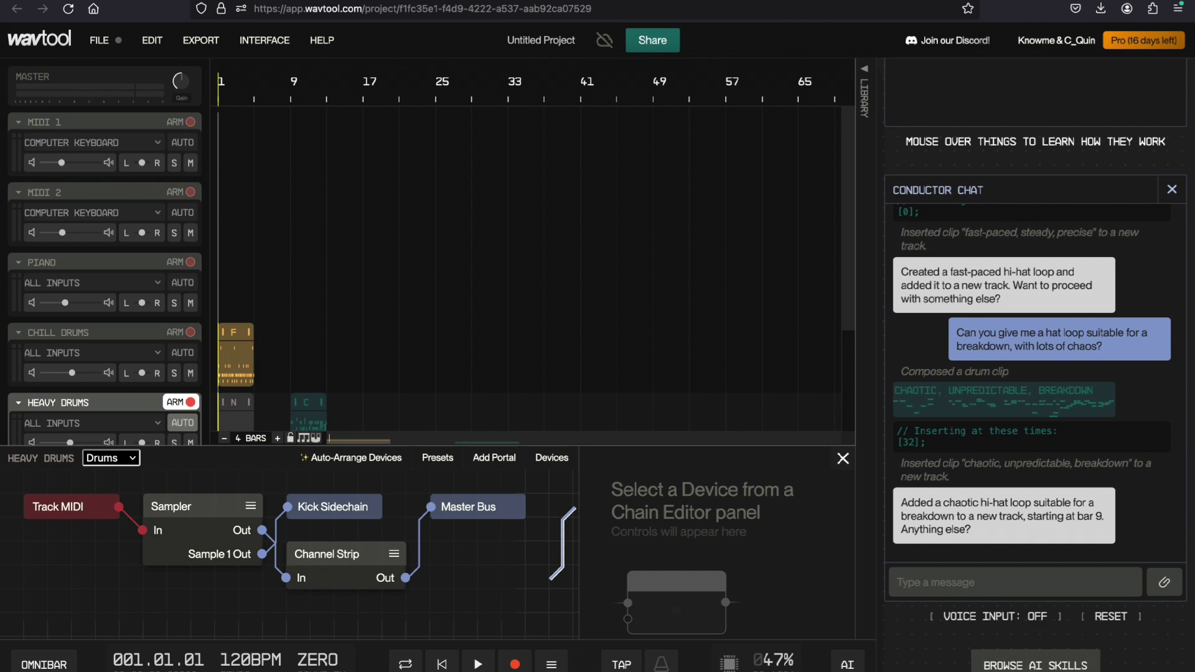
# Step: Play back the WavTool project and select the Piano track
pyautogui.press('space')
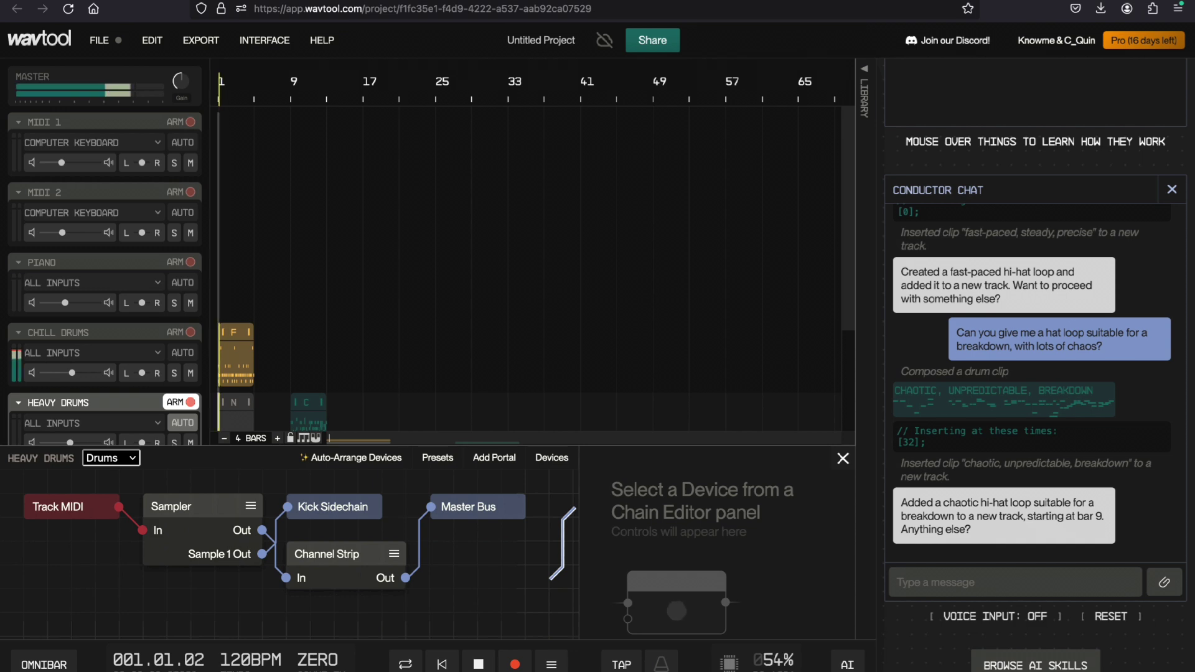
pyautogui.write('v')
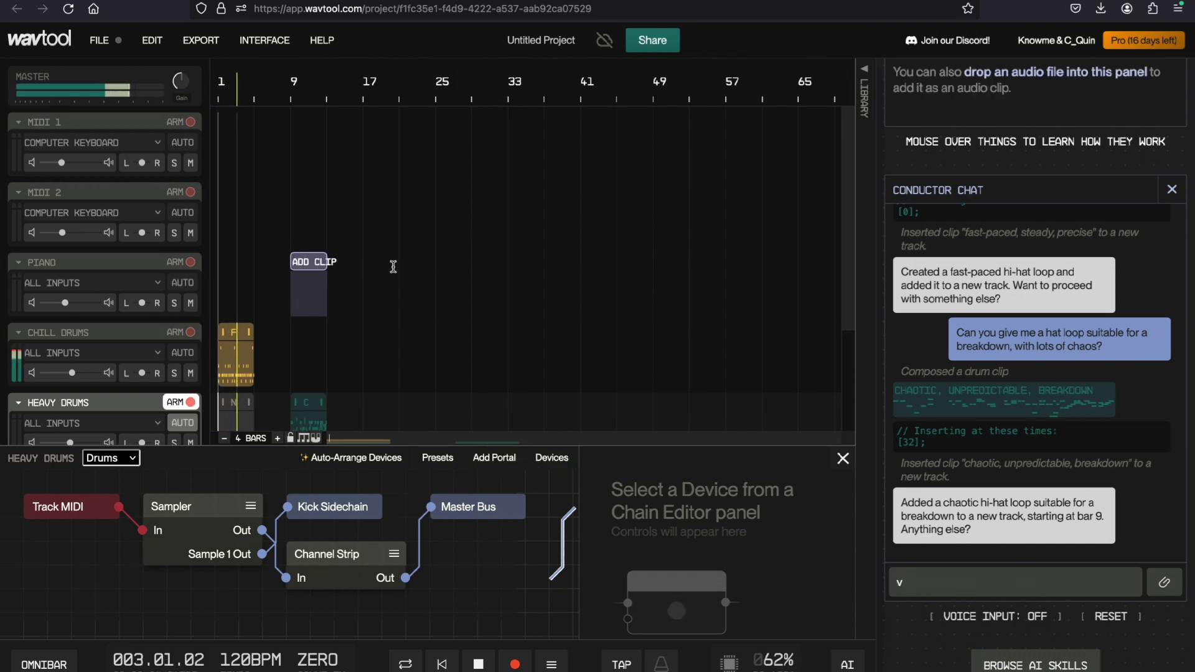
pyautogui.click(412, 255)
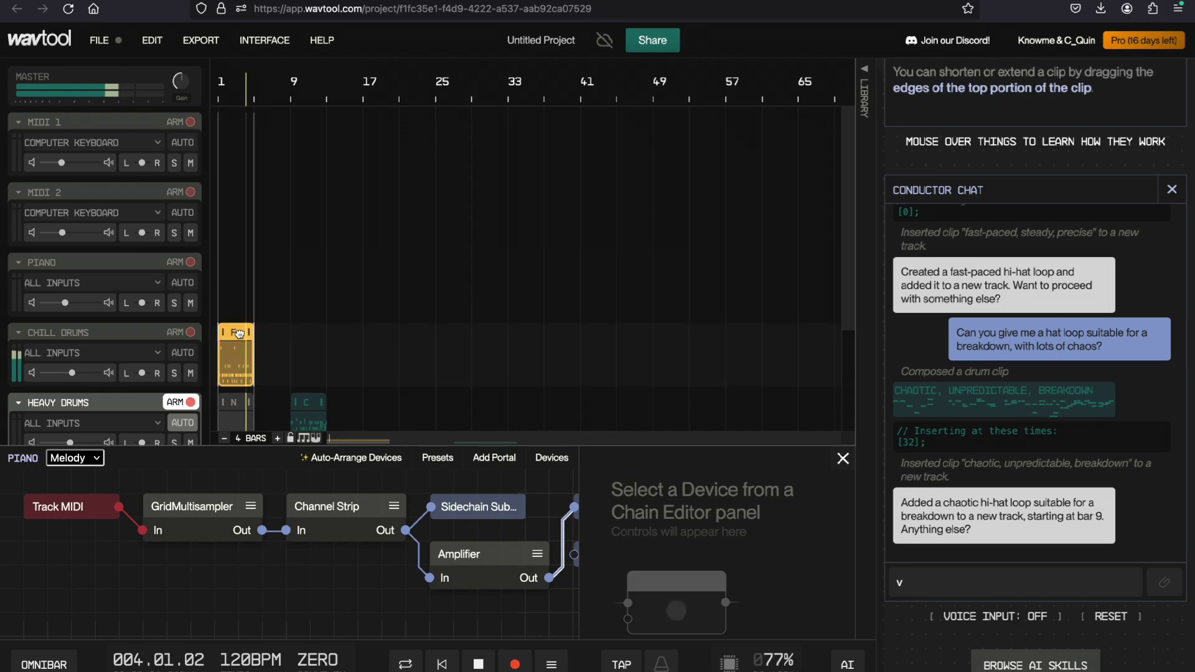
# Step: Select the clip on WavTool's Chill Drums track, and in Logic Pro play back the arrangement from about bar 41
pyautogui.click(239, 346)
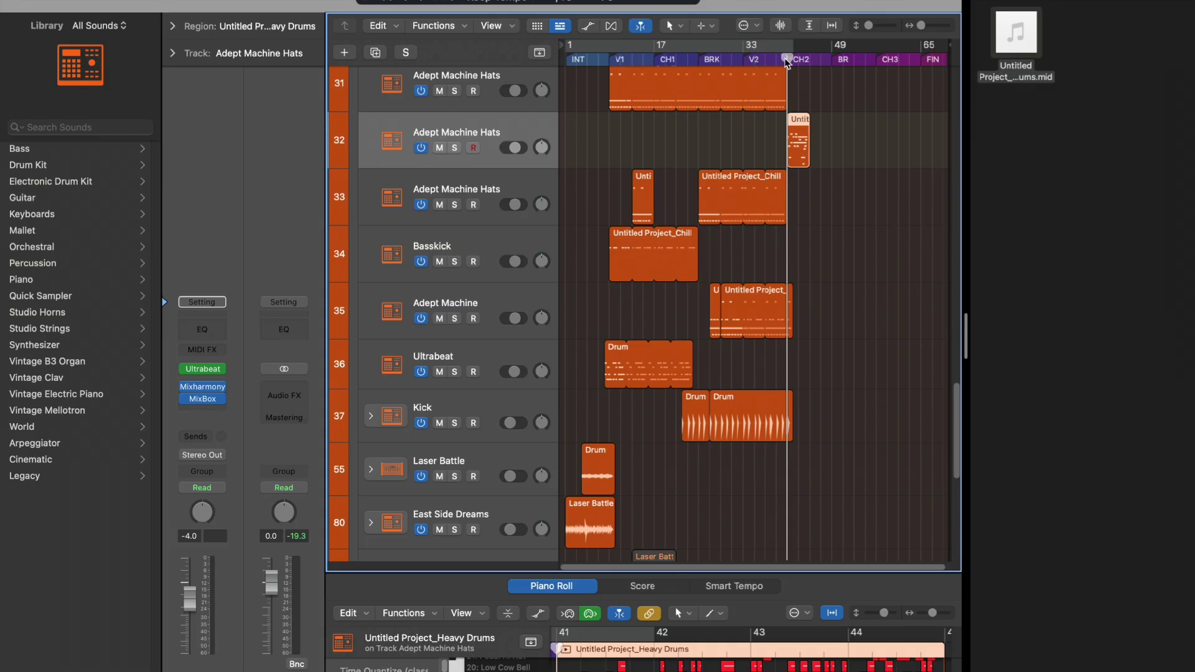
pyautogui.press('space')
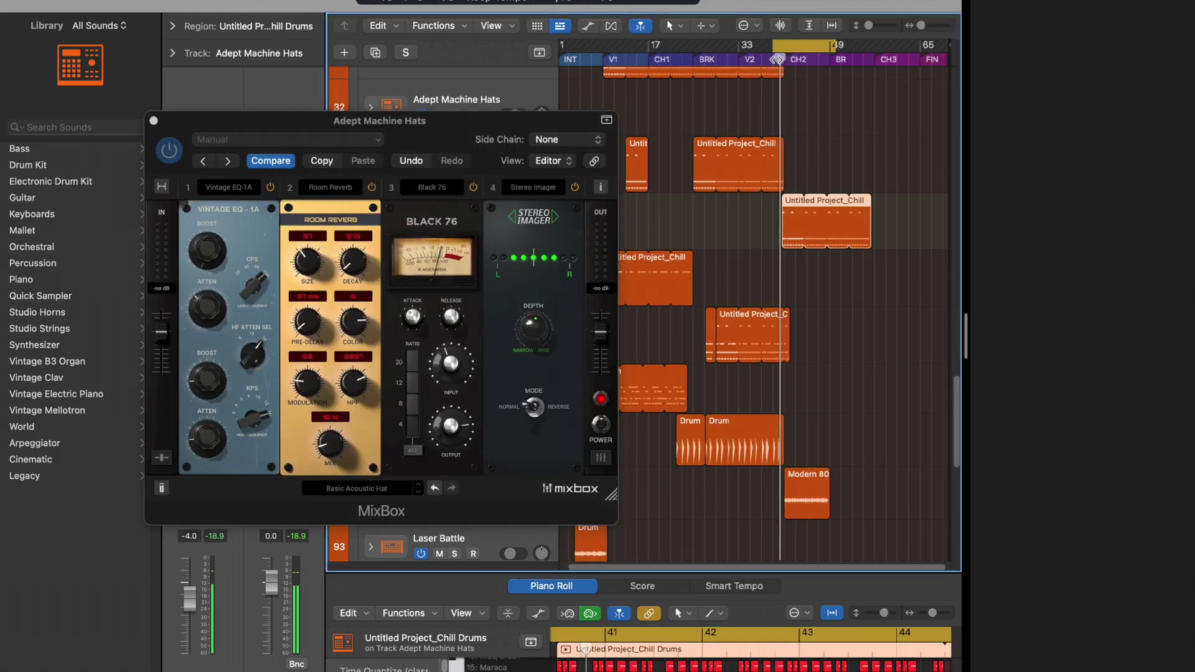
# Step: Step the Adept Machine Hats track's MixBox through the drum presets from Basic Acoustic Kick to the one after Bottoms Up
pyautogui.click(420, 493)
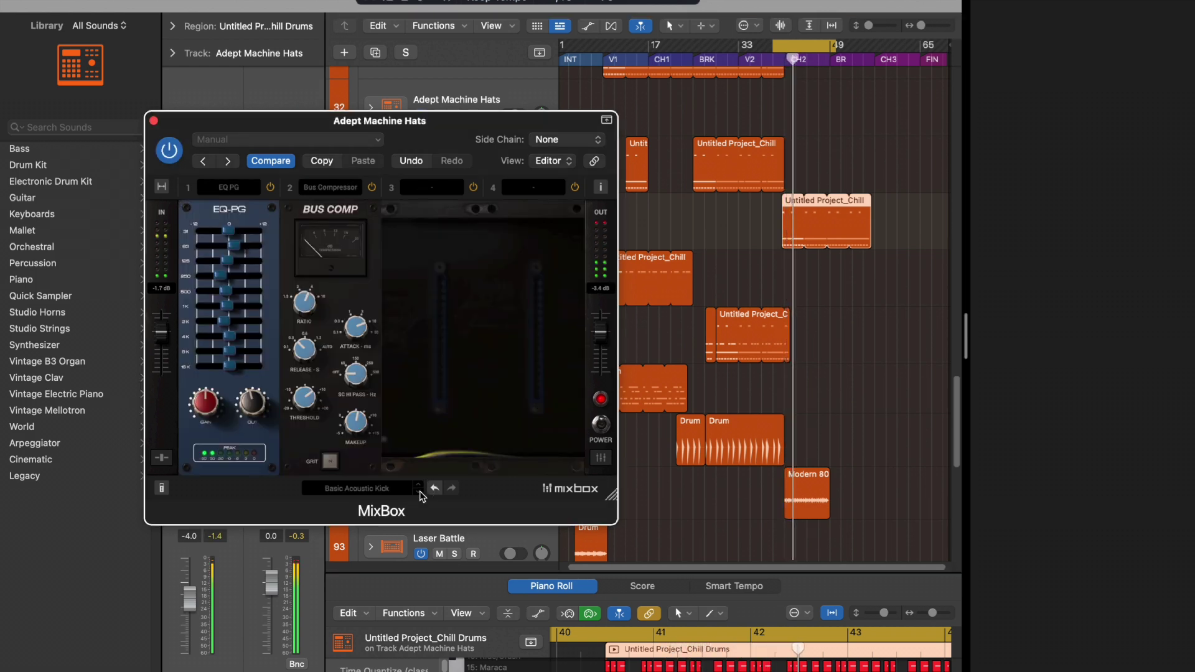
pyautogui.click(420, 493)
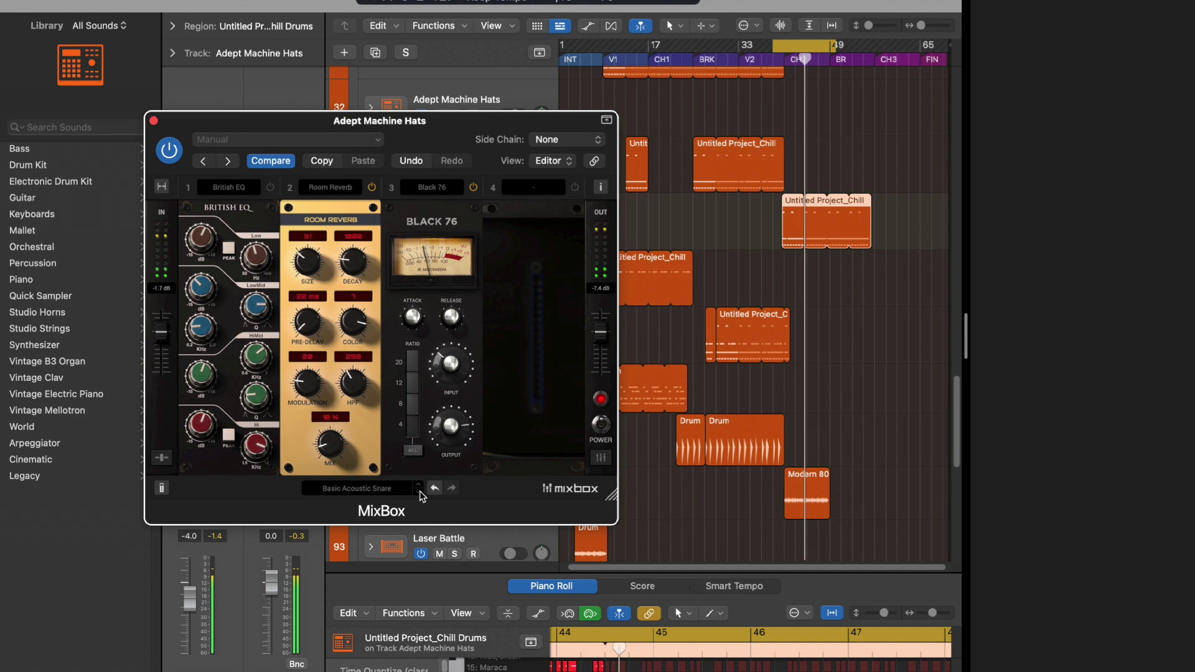
pyautogui.click(421, 492)
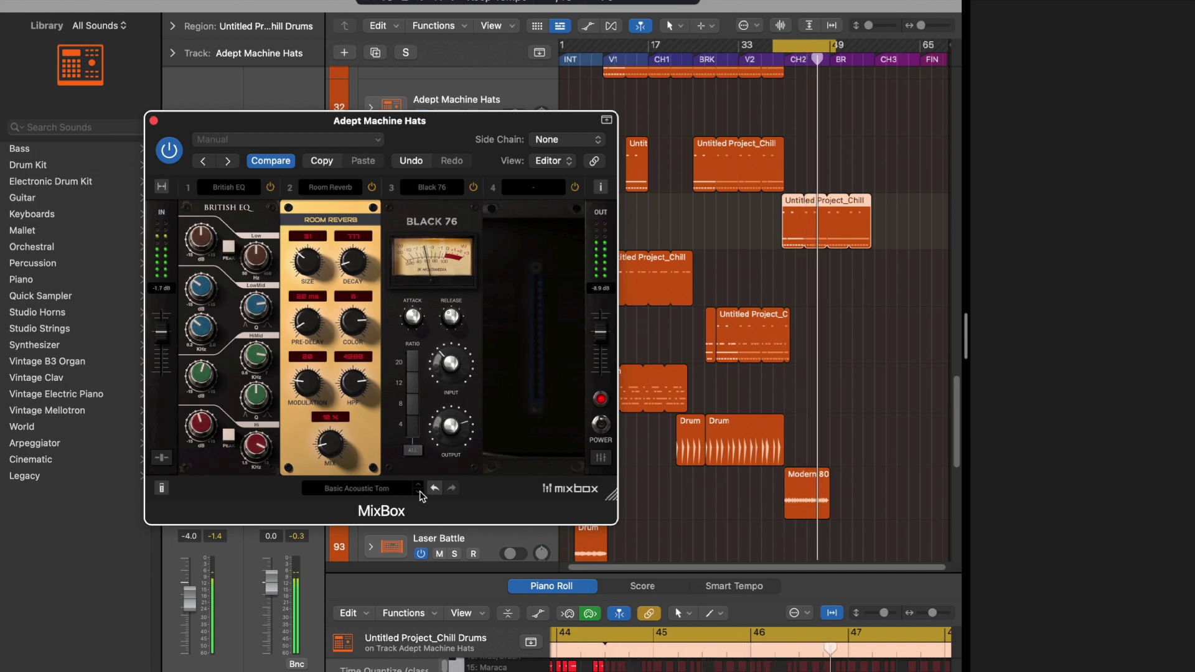
pyautogui.click(421, 492)
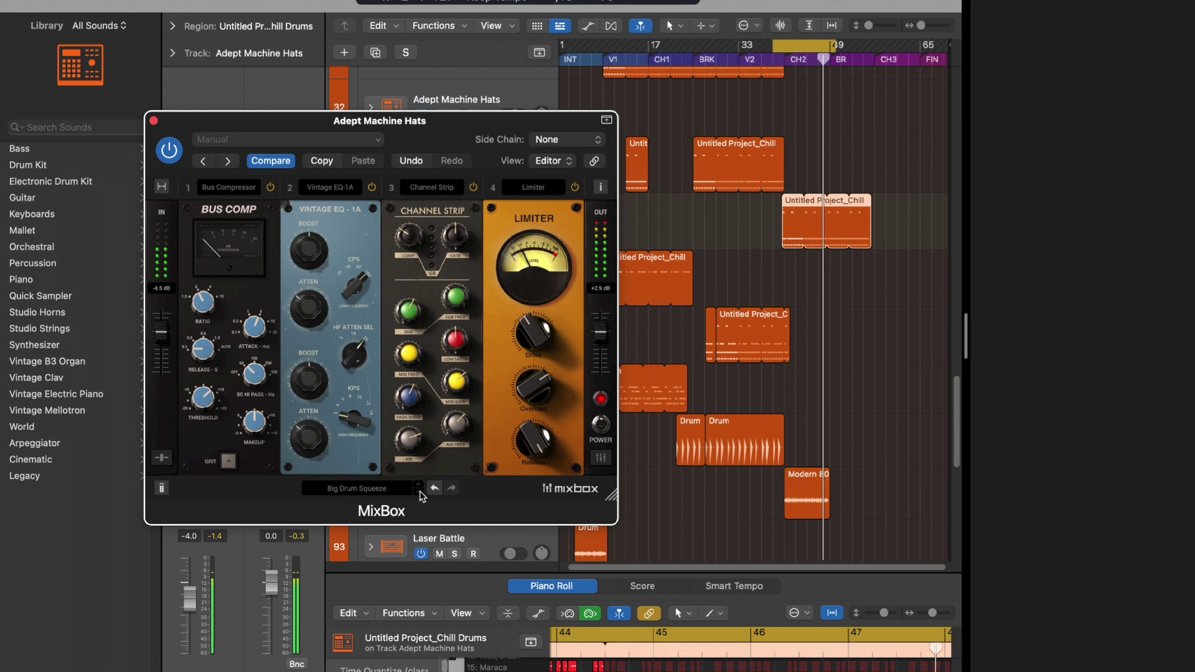
pyautogui.click(421, 493)
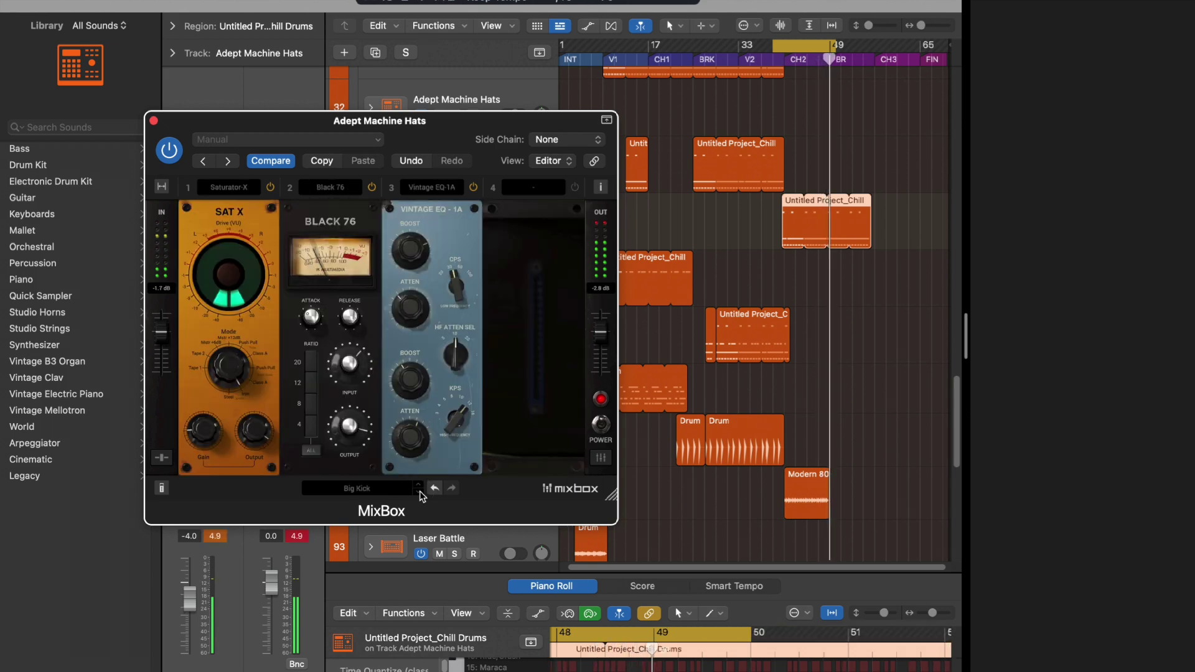
pyautogui.click(421, 493)
pyautogui.click(421, 492)
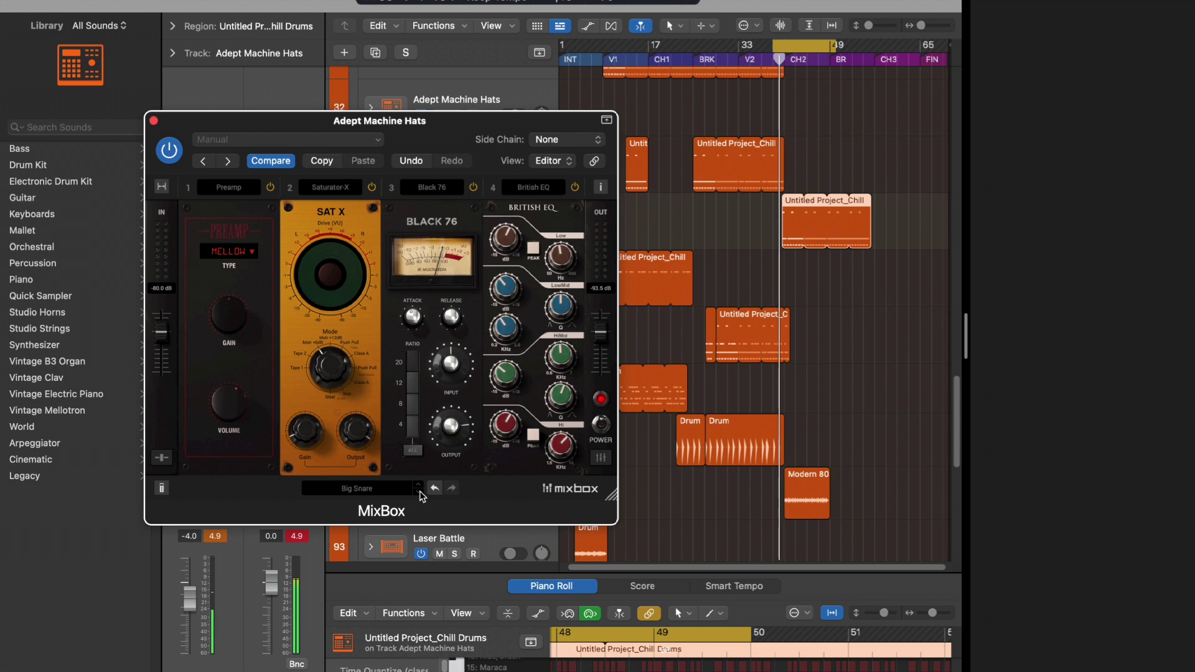
pyautogui.click(421, 492)
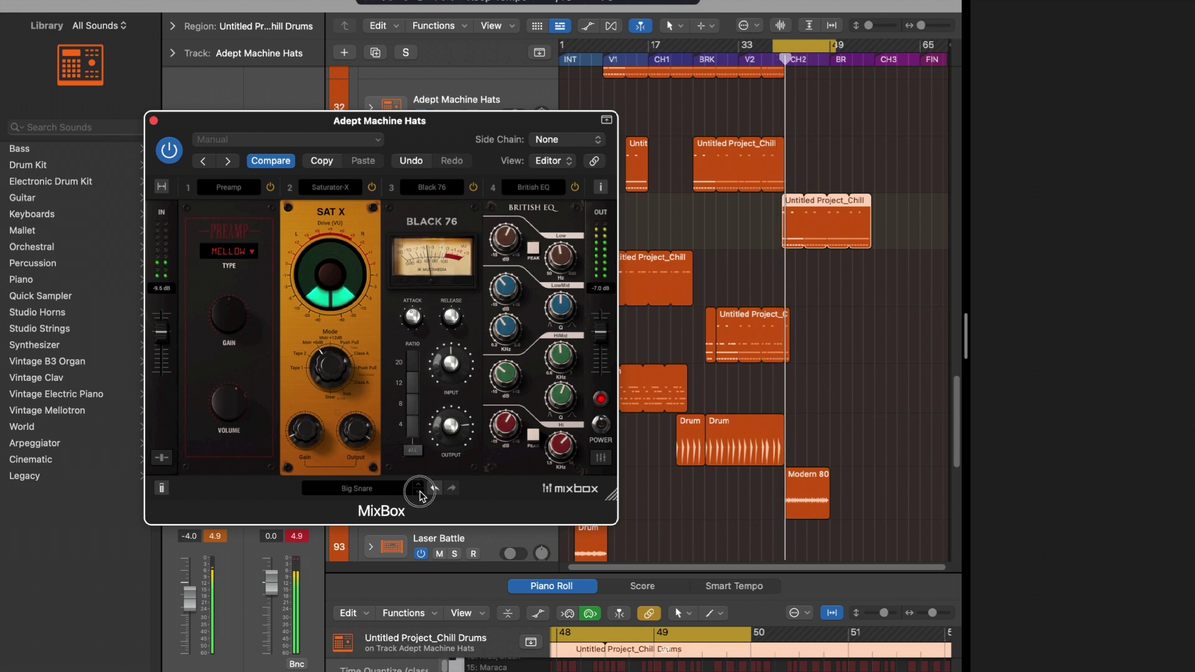
pyautogui.click(420, 493)
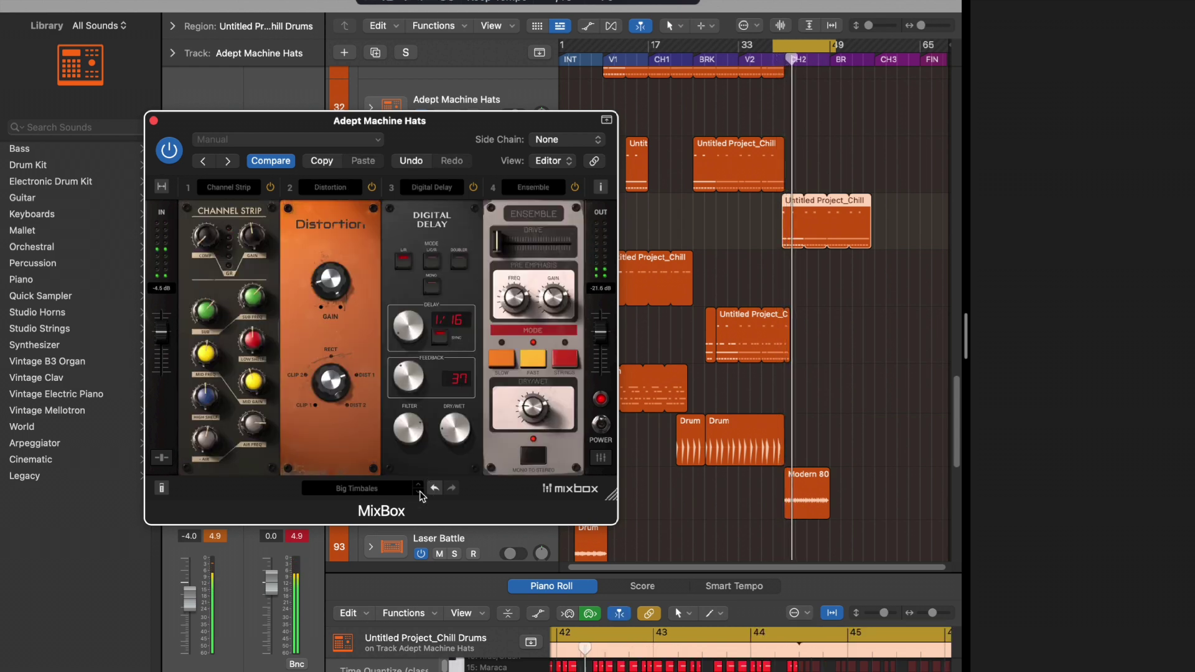
pyautogui.click(420, 493)
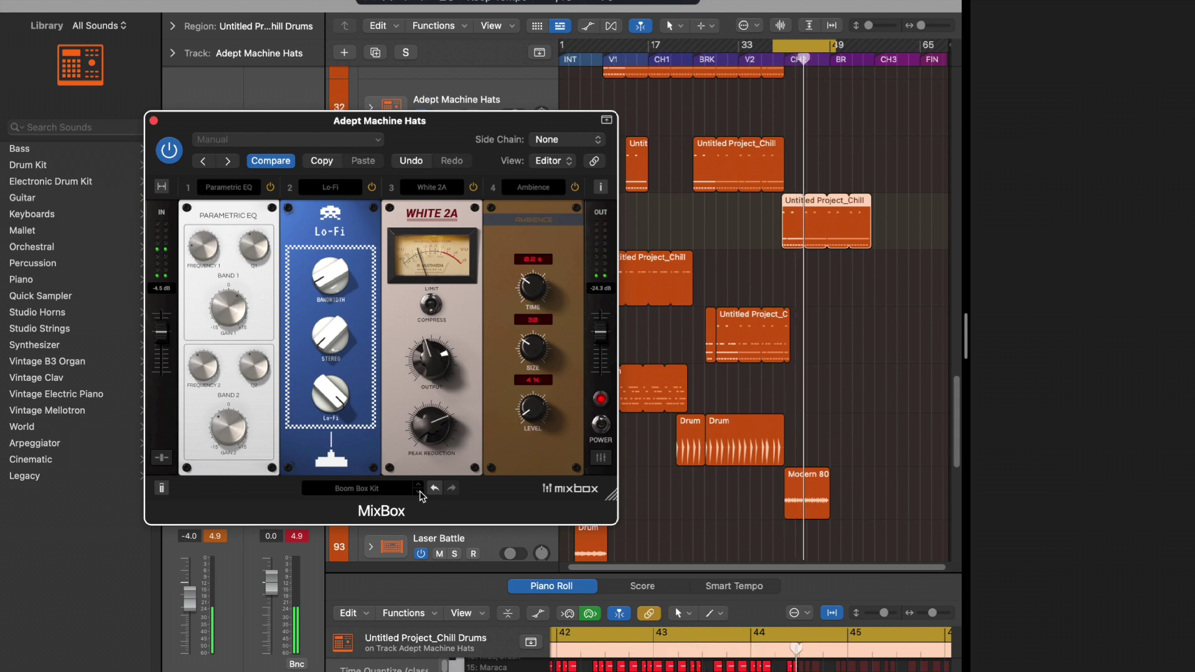
pyautogui.click(420, 493)
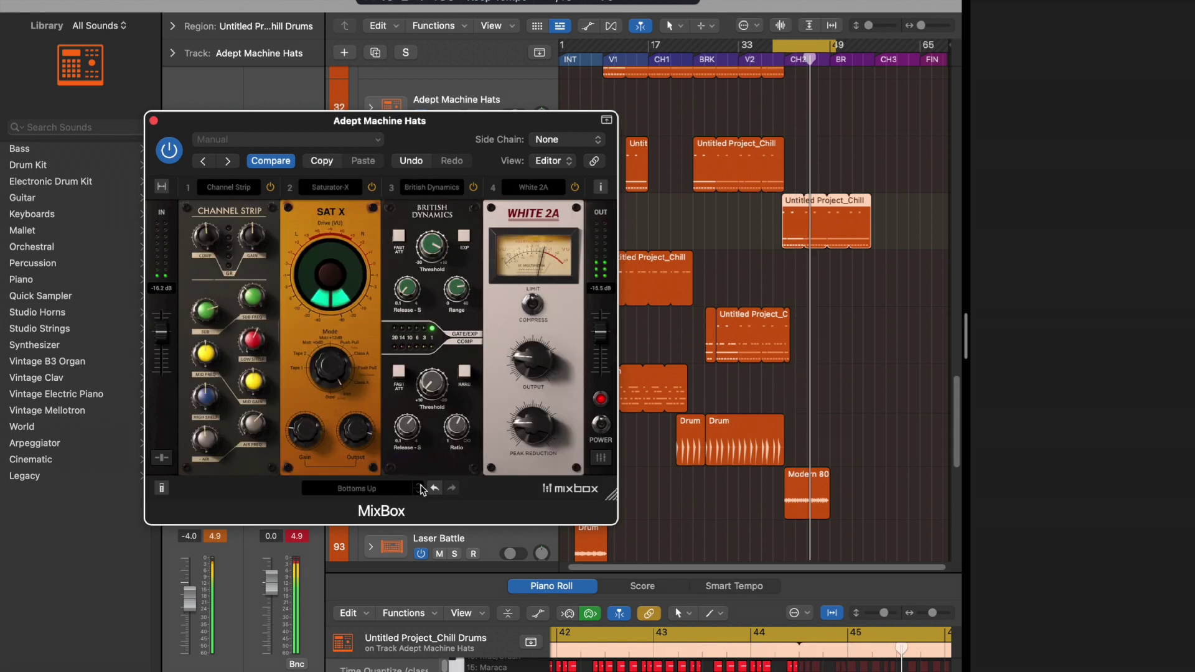
pyautogui.click(420, 493)
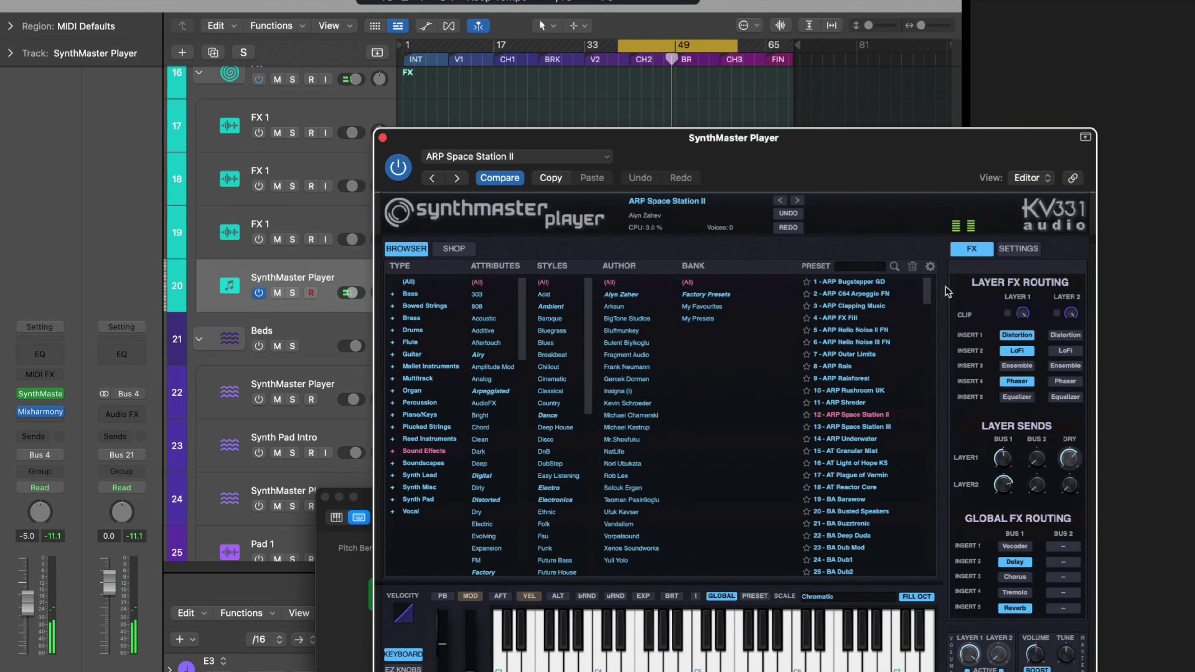
# Step: Audition SynthMaster Player presets on the FX track, from LED Best Choice through several PAD sounds to PAD FootSteps GD
pyautogui.moveTo(927, 290); pyautogui.dragTo(927, 471)
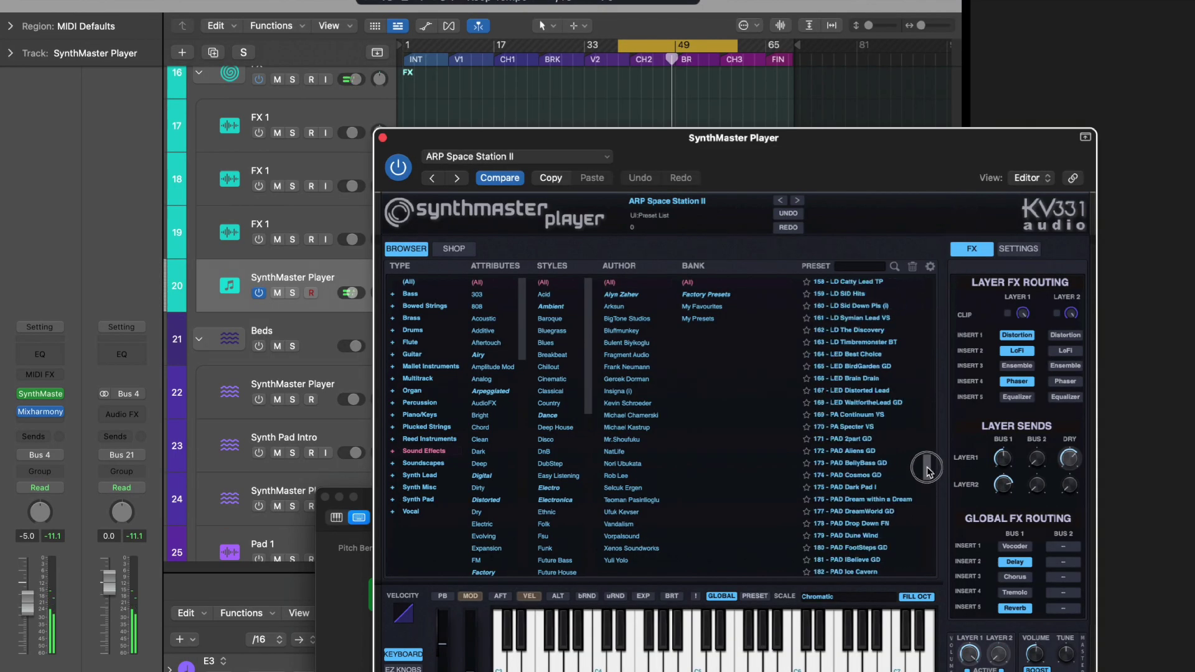
pyautogui.click(846, 355)
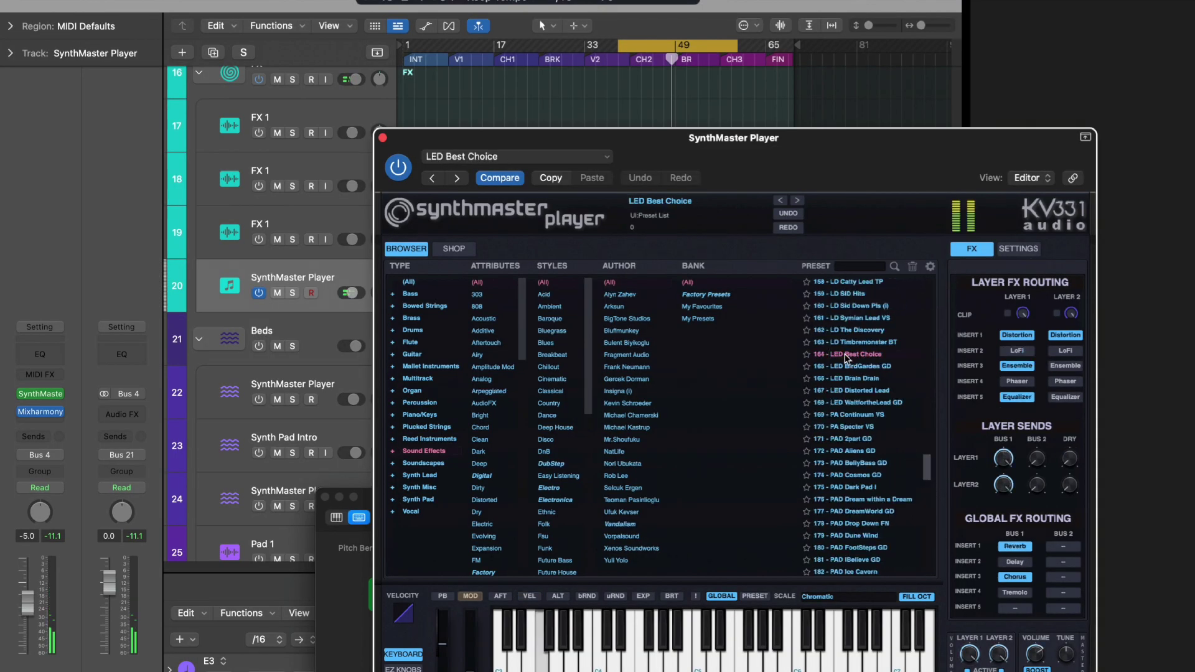
pyautogui.click(855, 452)
pyautogui.click(860, 465)
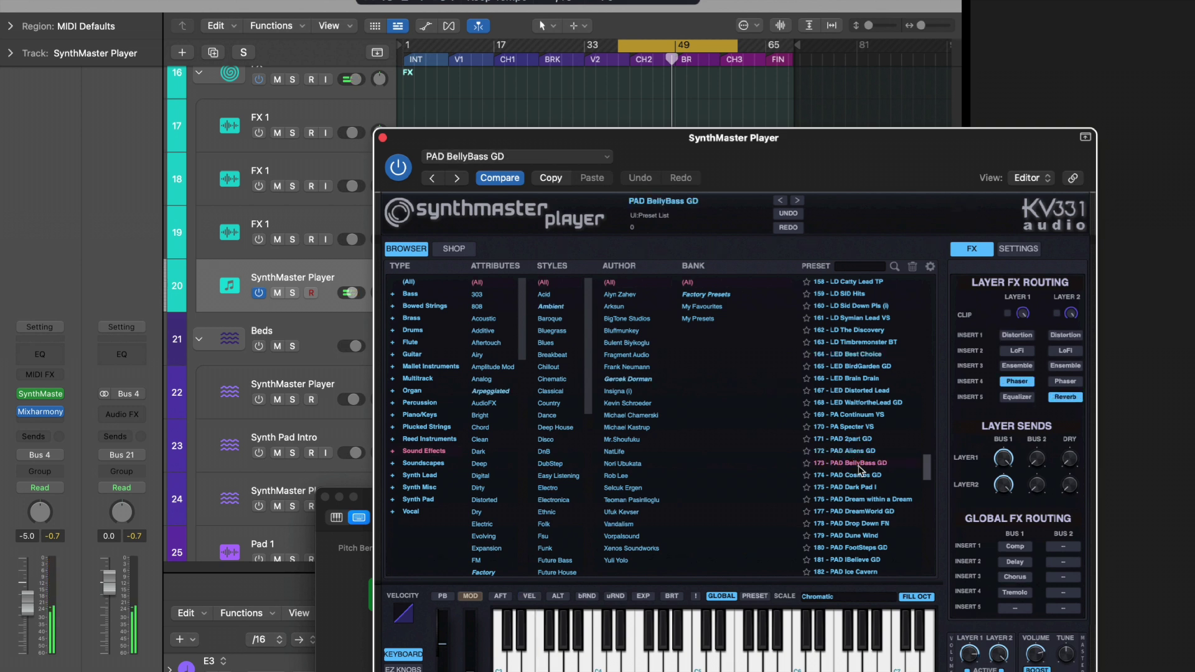
pyautogui.click(863, 500)
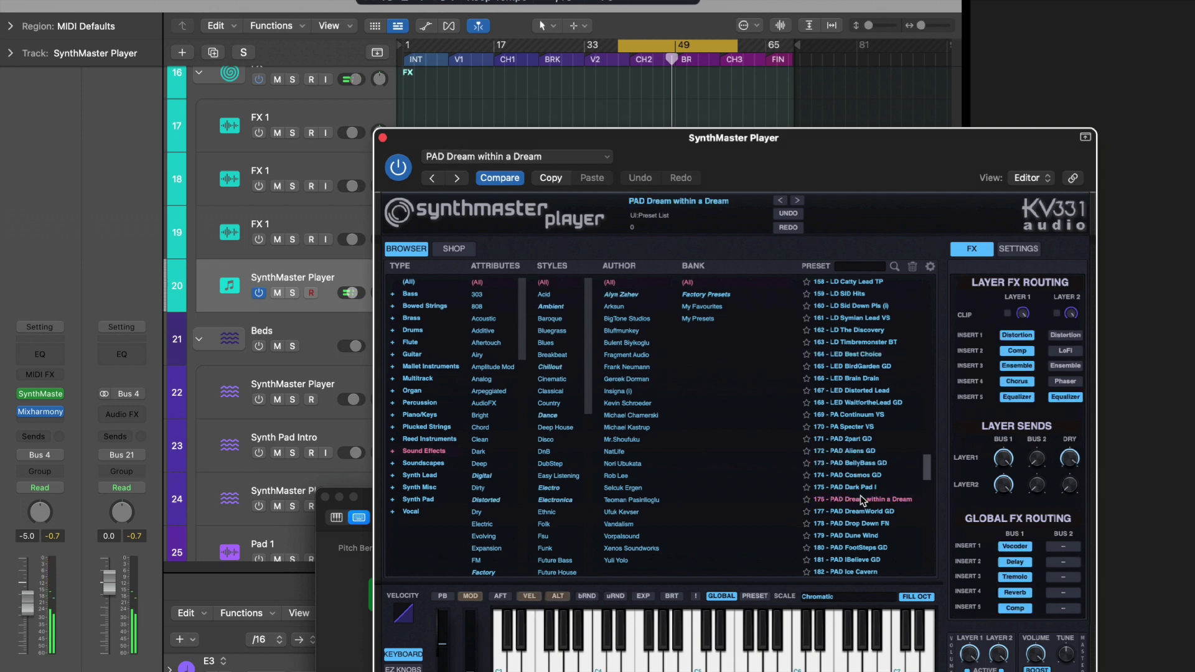
pyautogui.click(867, 525)
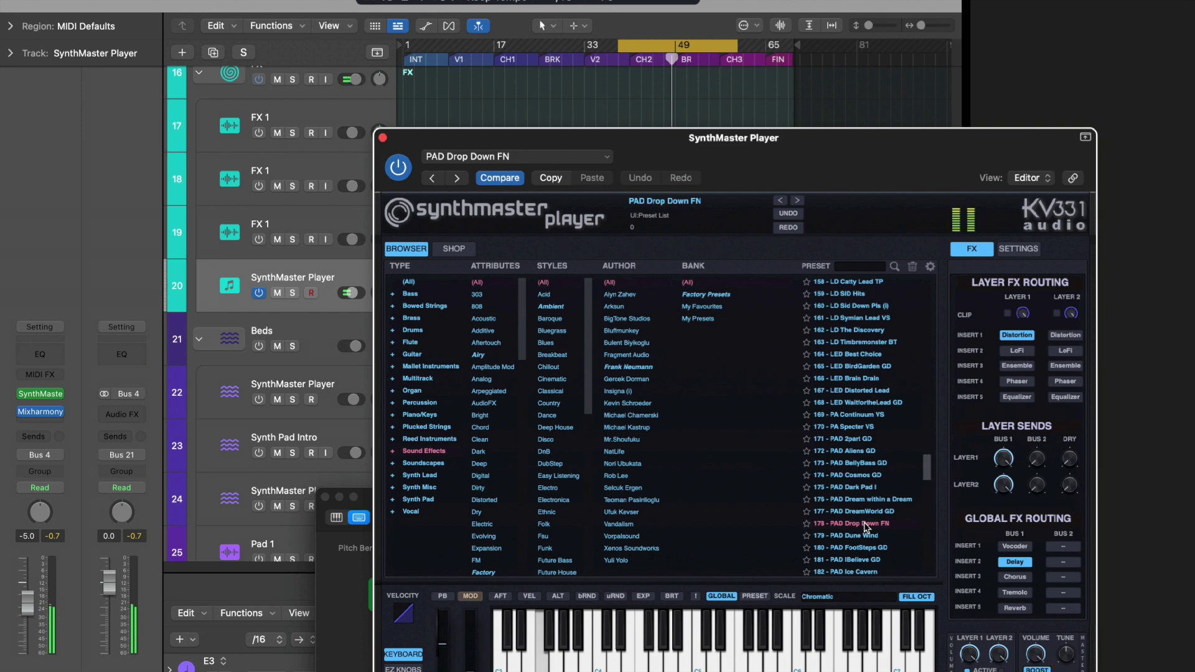
pyautogui.click(866, 536)
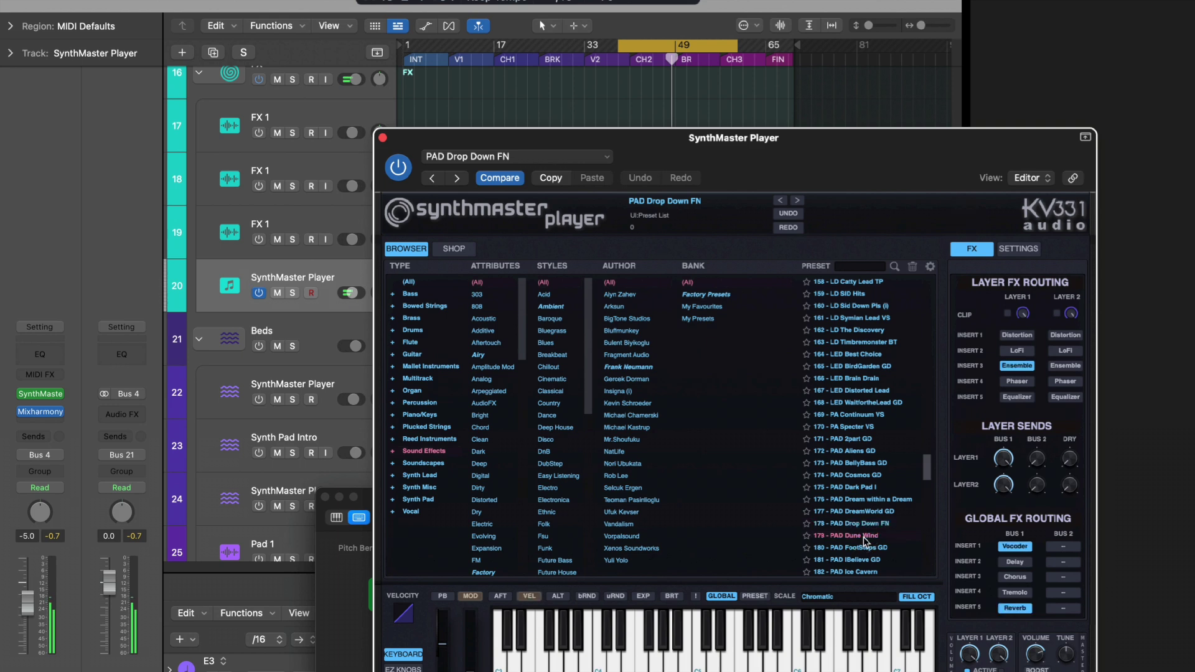
pyautogui.click(866, 549)
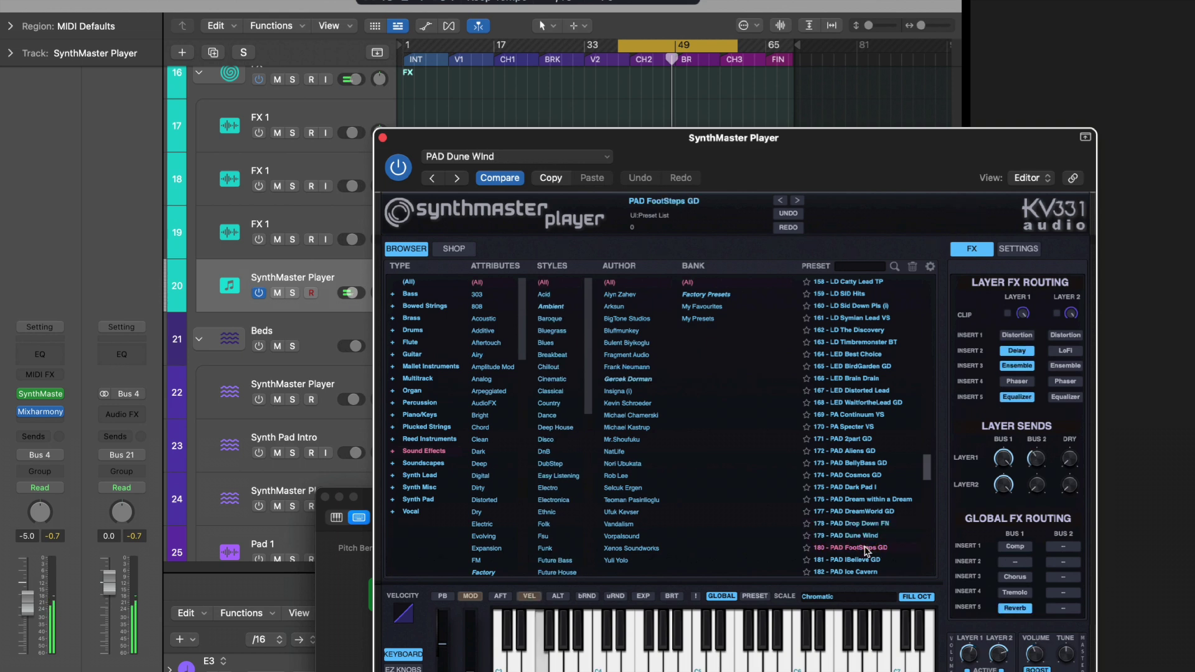
pyautogui.scroll(10, 866, 436)
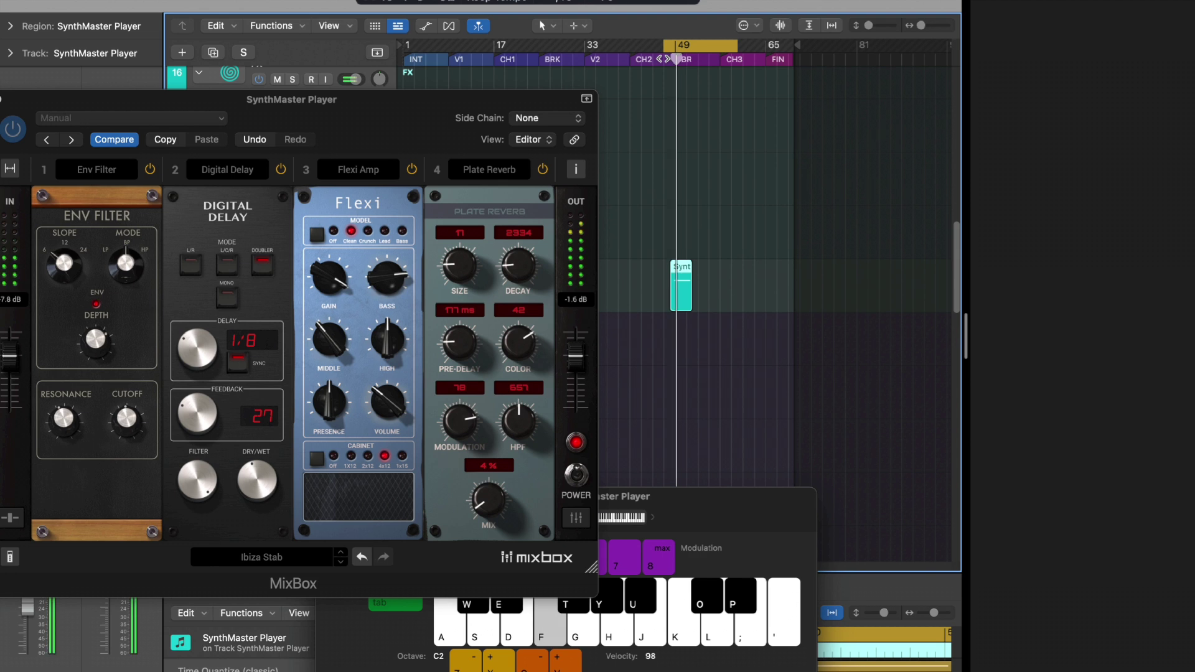
# Step: Load the Hard Sequence synth preset in the SynthMaster Player track's MixBox and audition it
pyautogui.moveTo(374, 113); pyautogui.dragTo(487, 116)
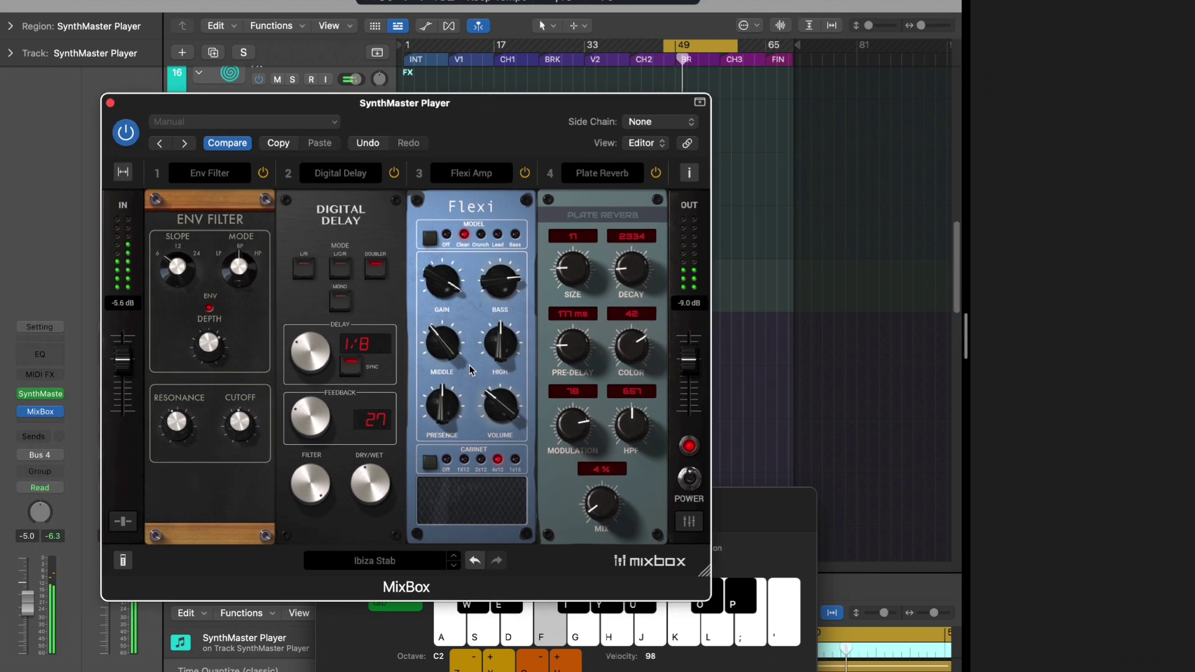
pyautogui.click(377, 560)
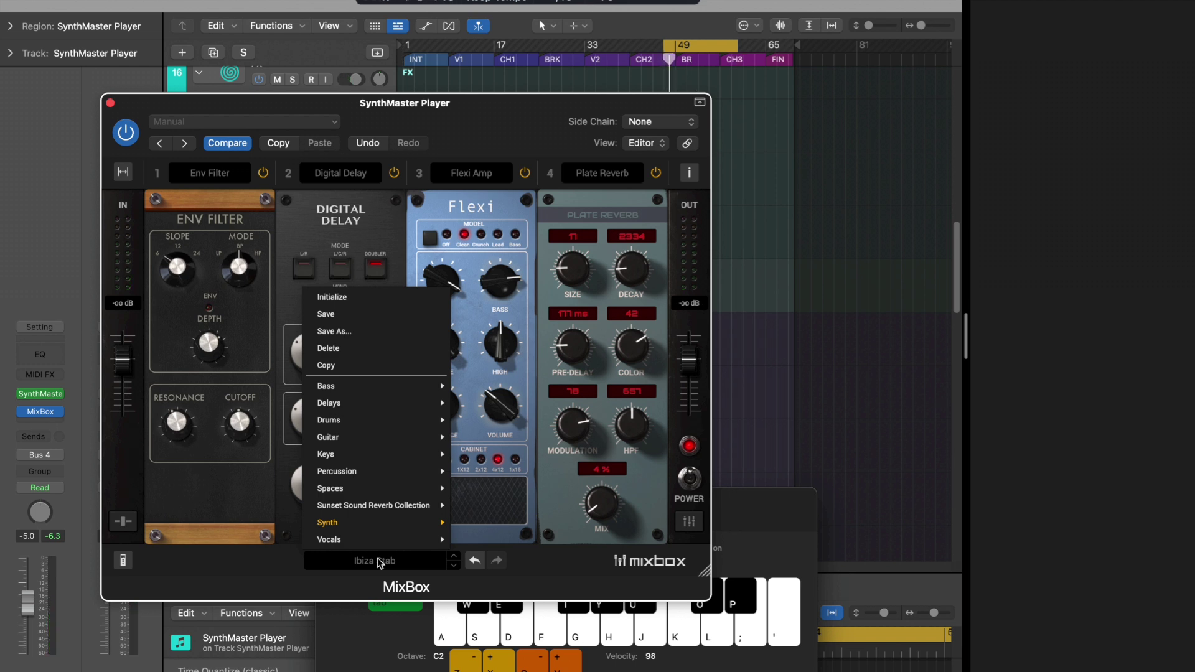
pyautogui.press('f')
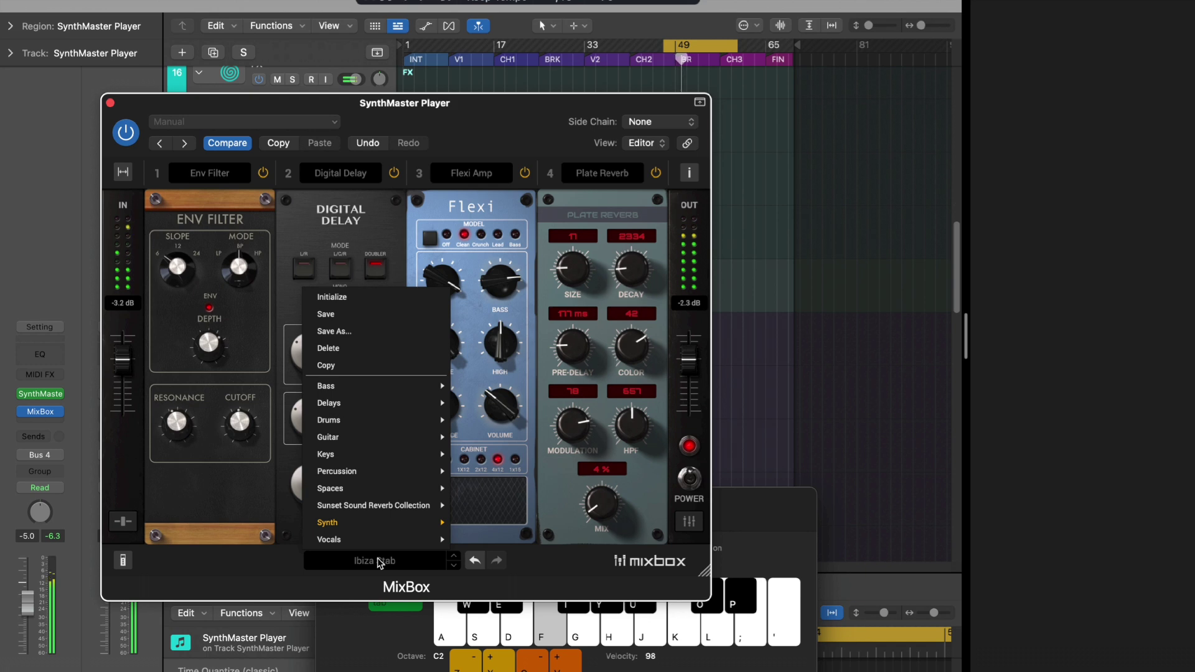
pyautogui.moveTo(364, 523)
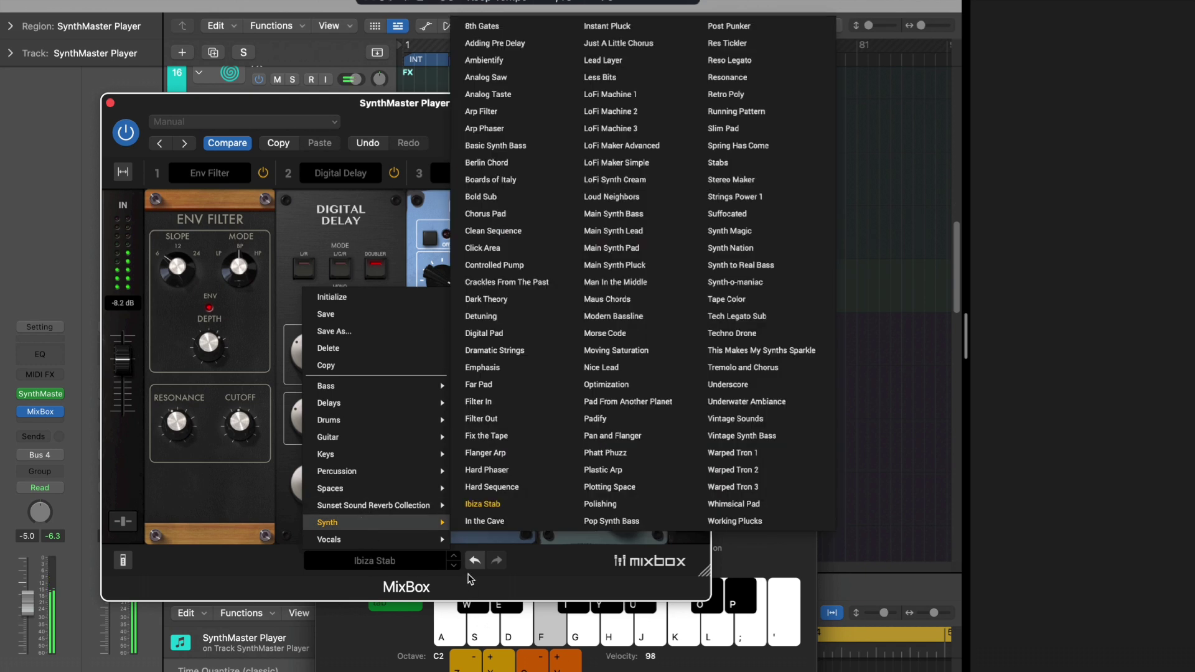
pyautogui.click(492, 488)
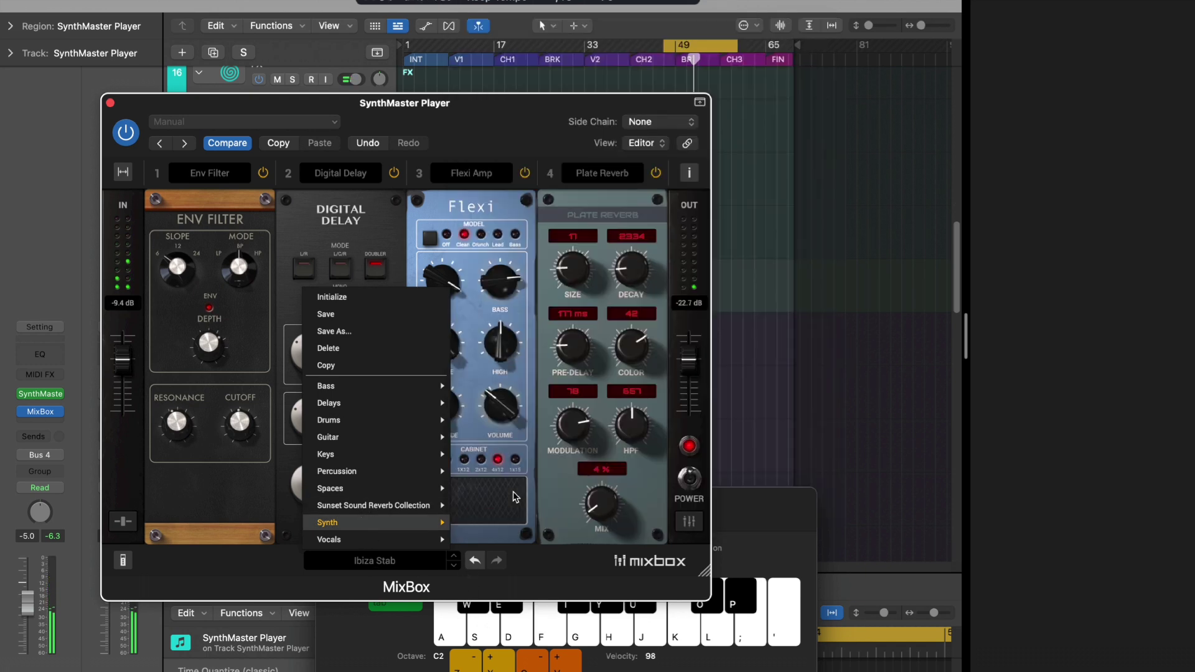
pyautogui.moveTo(112, 106); pyautogui.dragTo(92, 480)
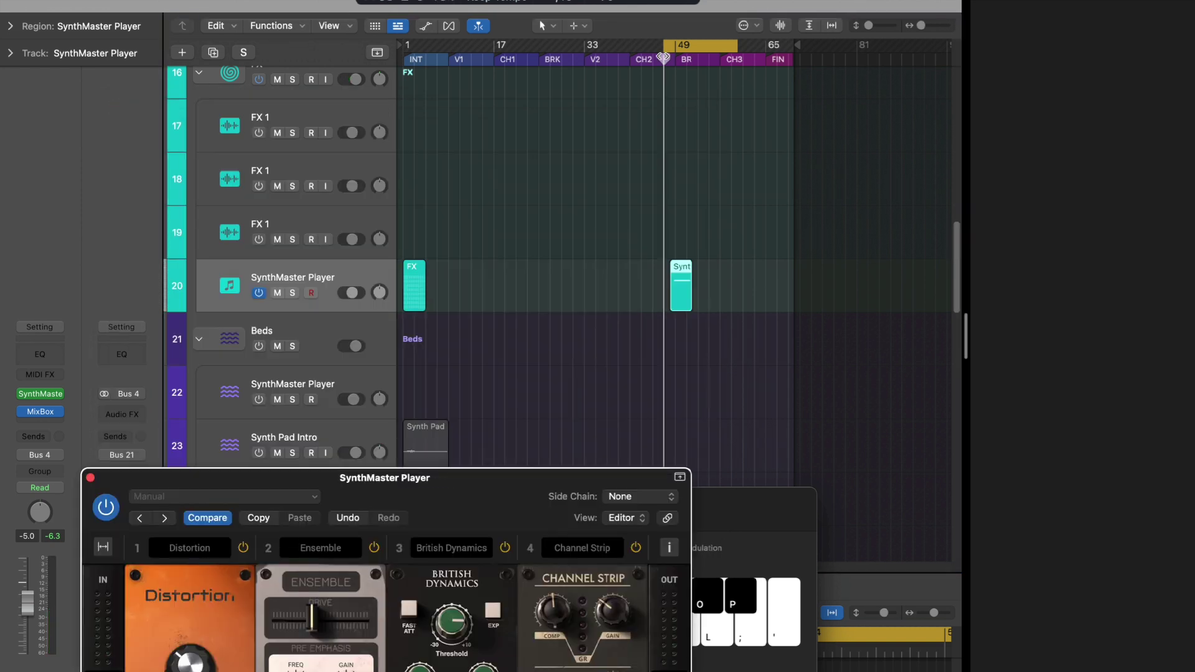
pyautogui.moveTo(495, 487); pyautogui.dragTo(453, 58)
pyautogui.press('f')
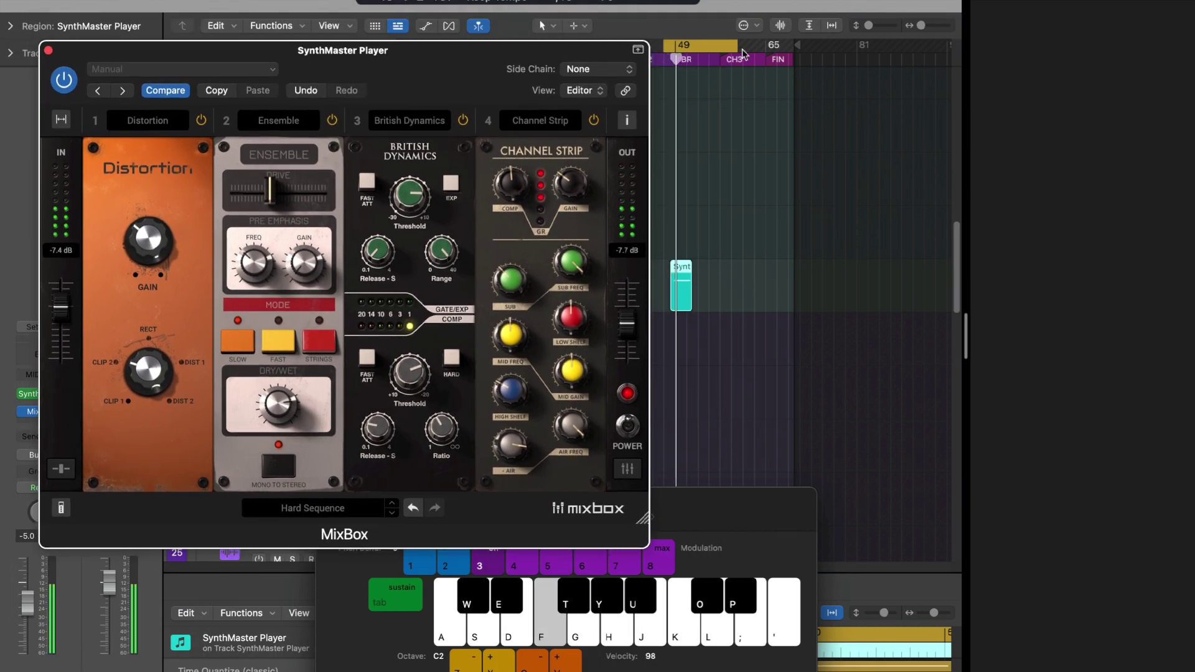
# Step: Shorten the cycle range to end at about bar 53 and close the MixBox window
pyautogui.moveTo(736, 53); pyautogui.dragTo(698, 57)
pyautogui.click(49, 50)
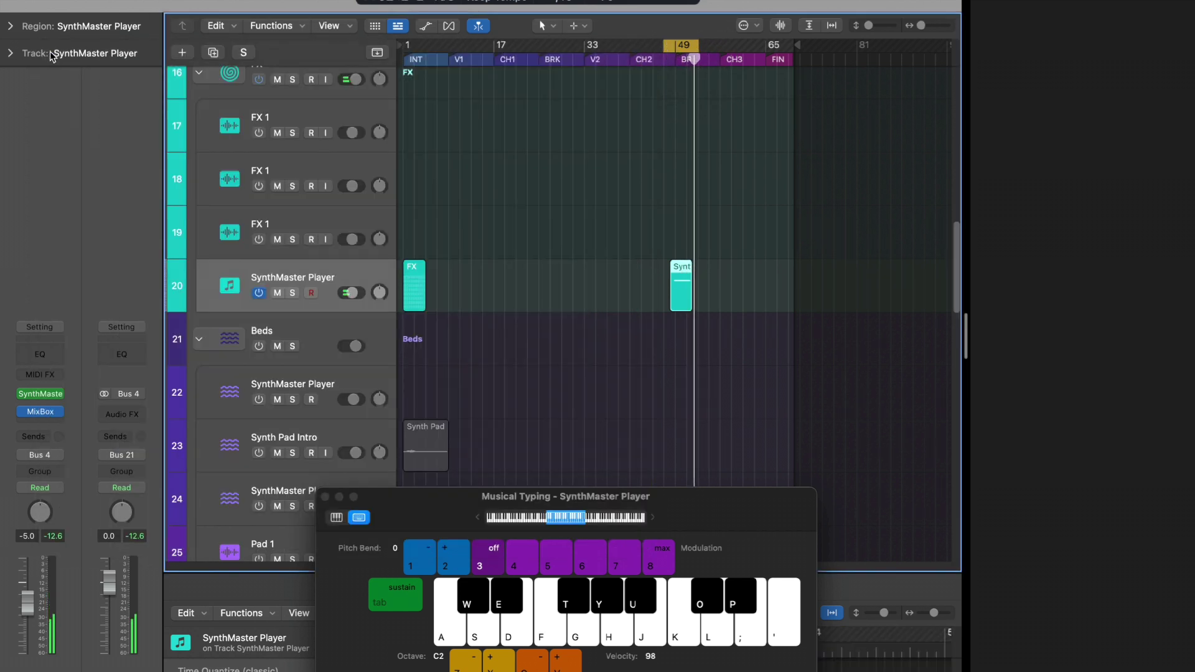
# Step: Switch the SynthMaster Player track's MixBox to the In the Cave preset and play back the region to check it
pyautogui.click(38, 413)
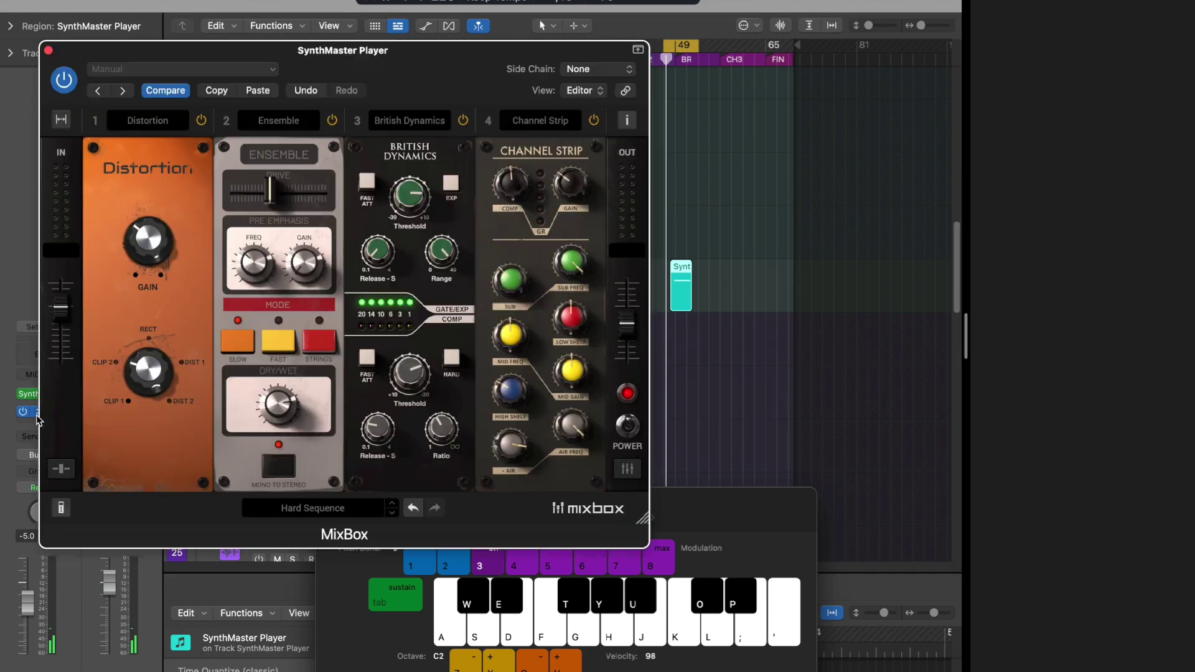
pyautogui.click(393, 515)
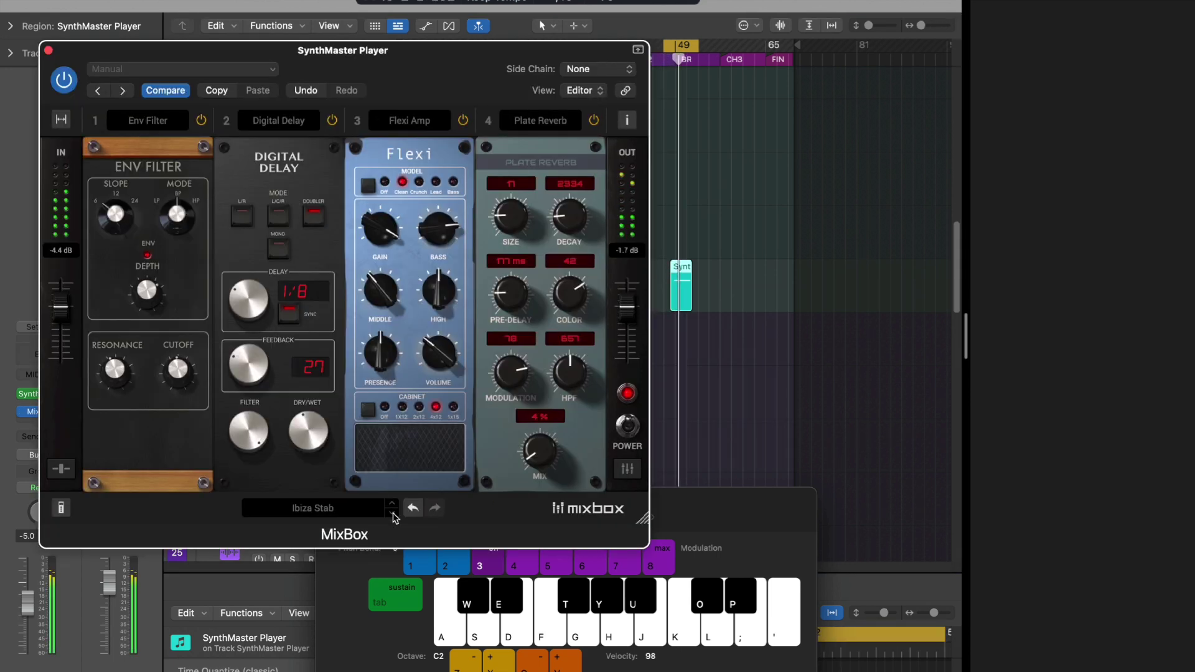
pyautogui.click(393, 515)
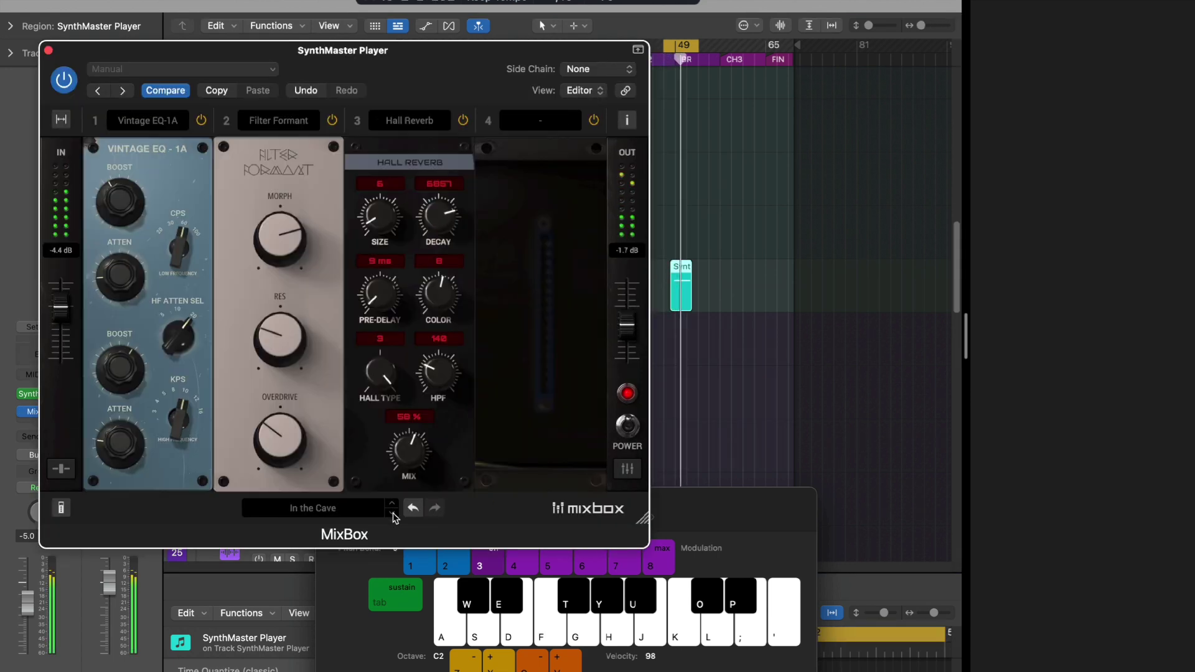
pyautogui.click(666, 63)
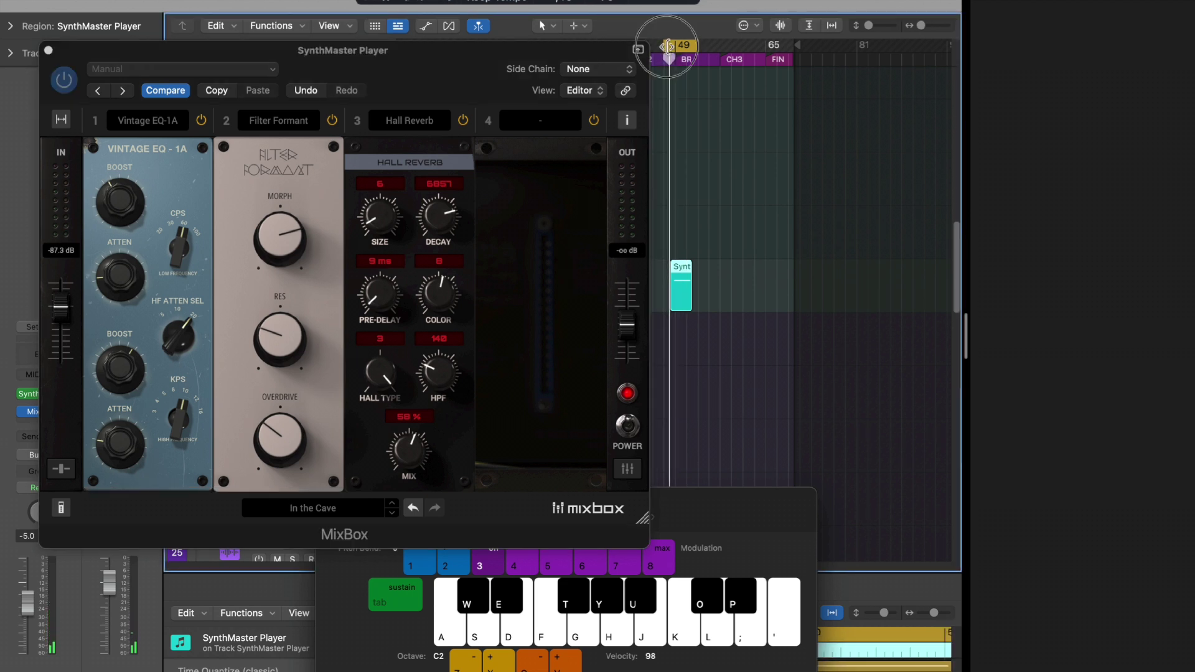
pyautogui.press('space')
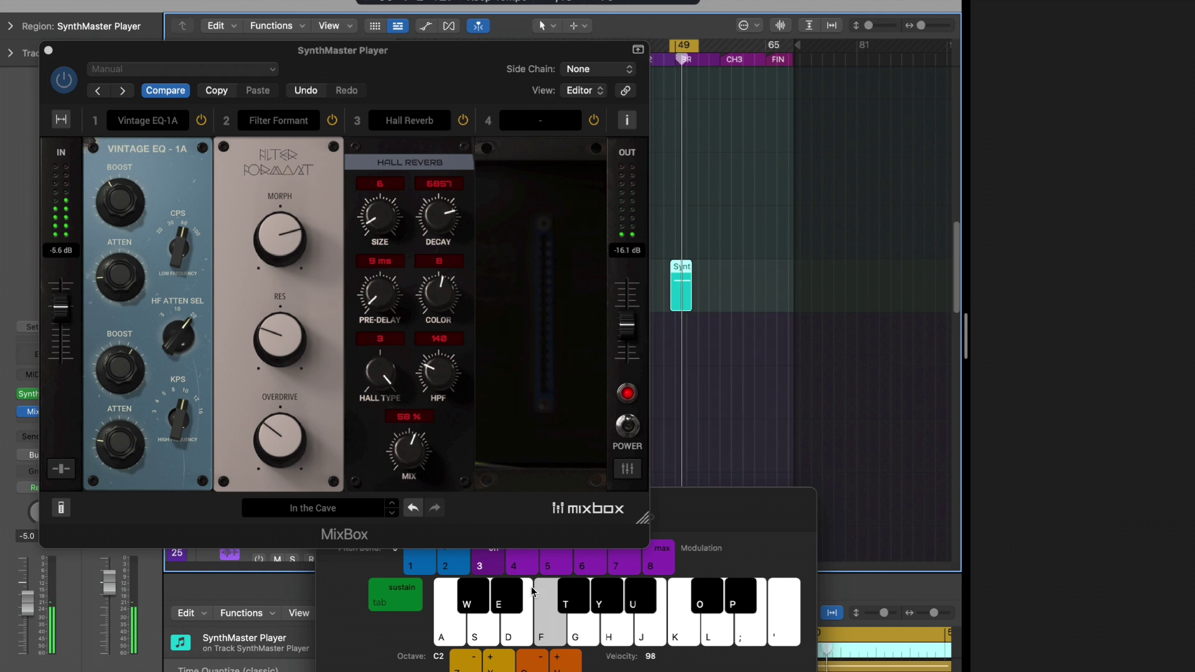
pyautogui.click(49, 56)
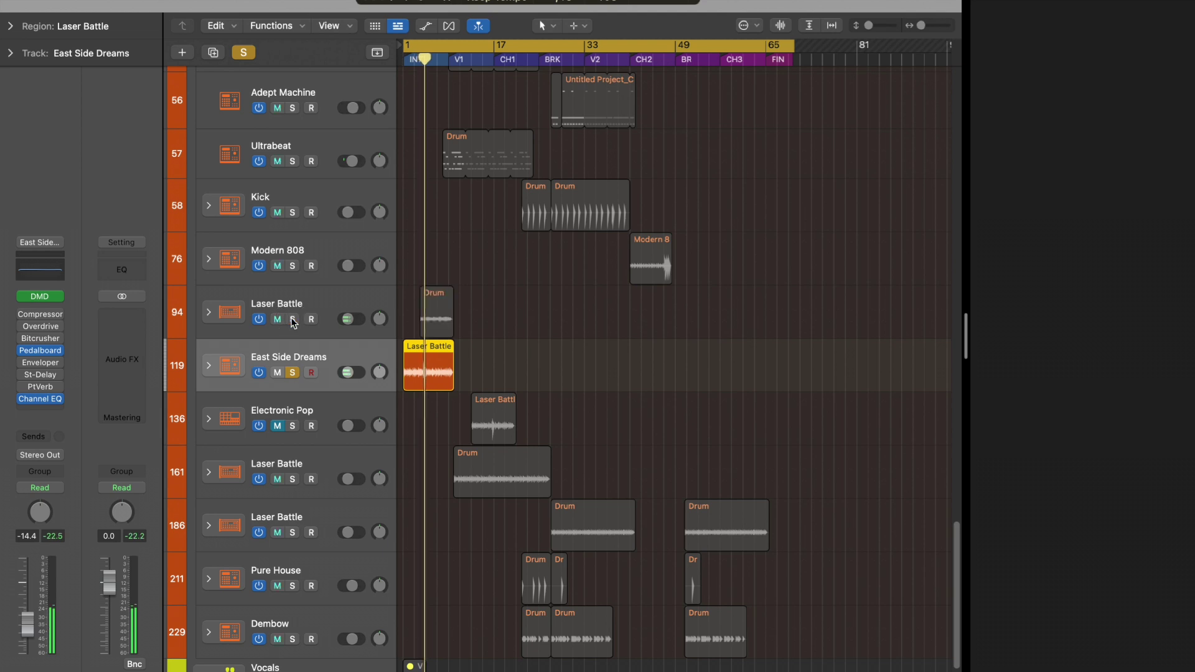
# Step: Solo the Laser Battle track above East Side Dreams and make its intro Drum region's pattern louder in the Drummer editor
pyautogui.click(293, 319)
pyautogui.doubleClick(436, 315)
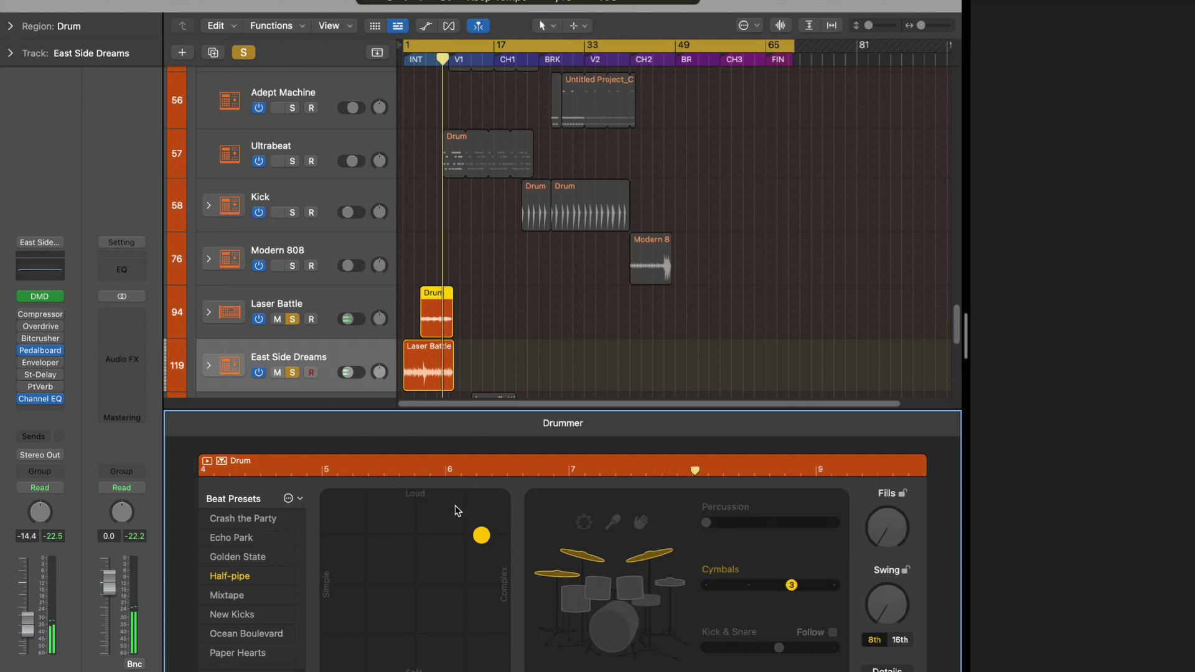
pyautogui.click(482, 497)
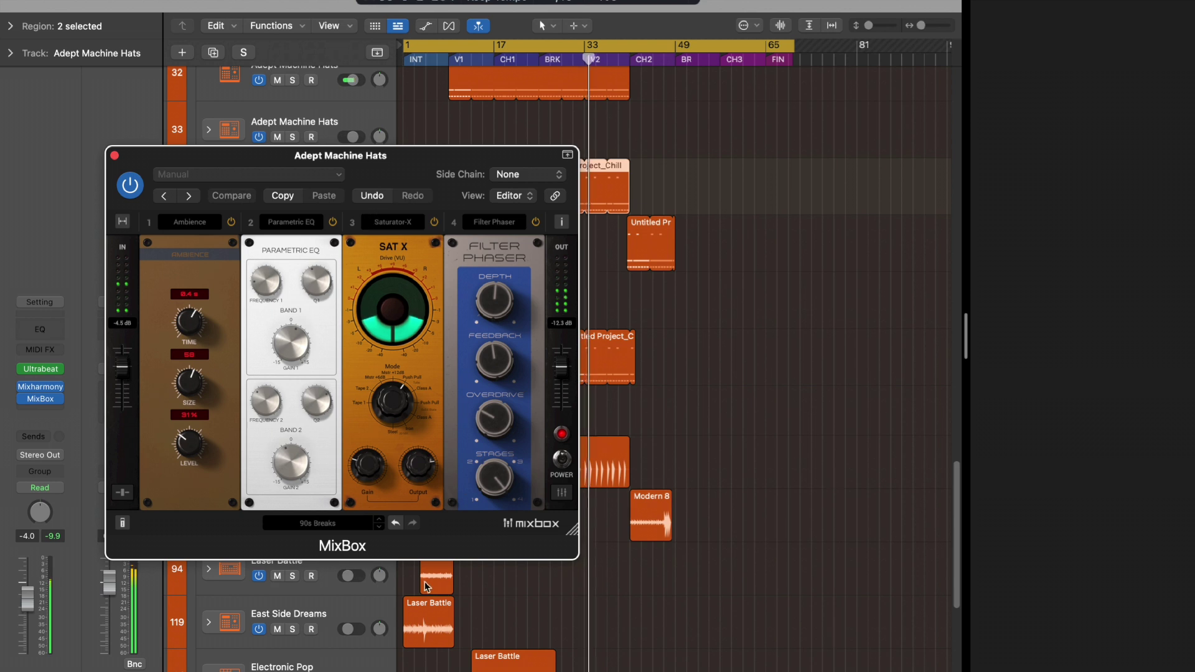
# Step: Audition 808 Killer, 909 Distorted Kick and A little More Saturation in the Adept Machine Hats MixBox, then choose a Synth preset
pyautogui.click(379, 527)
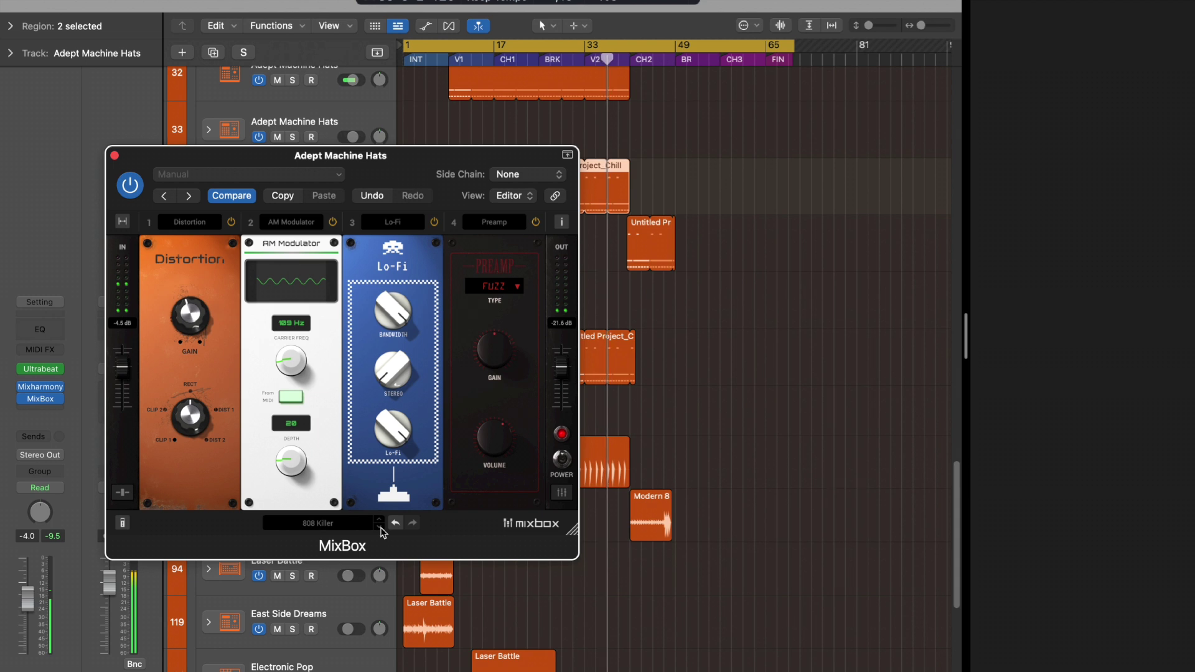
pyautogui.click(380, 528)
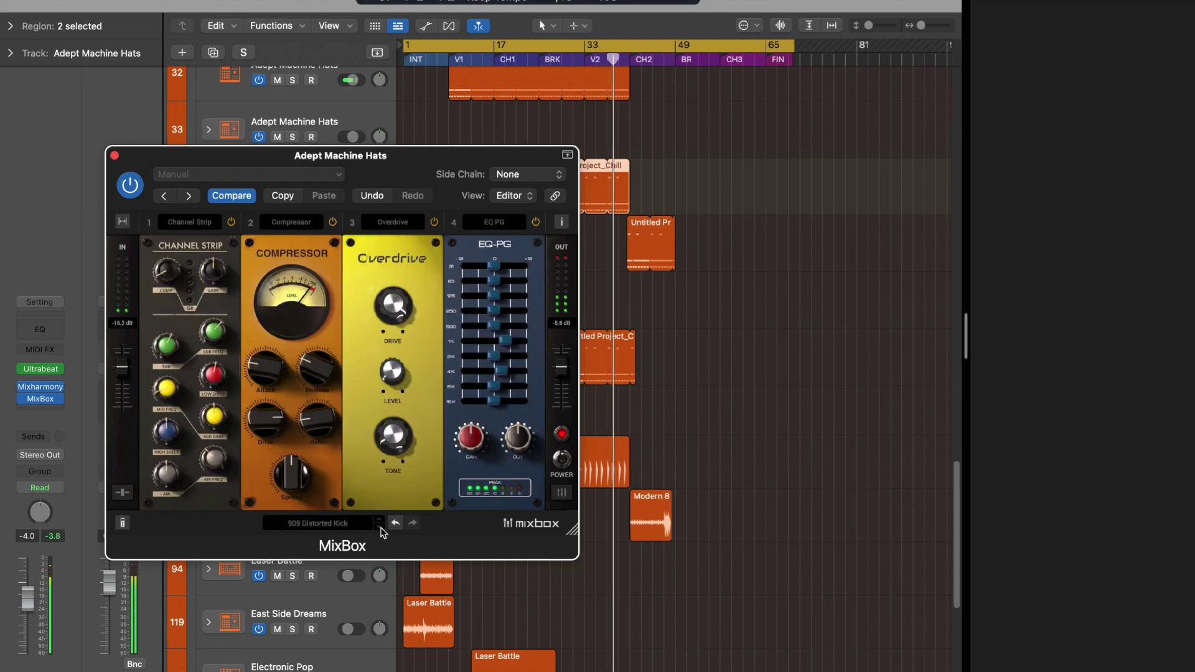
pyautogui.click(379, 528)
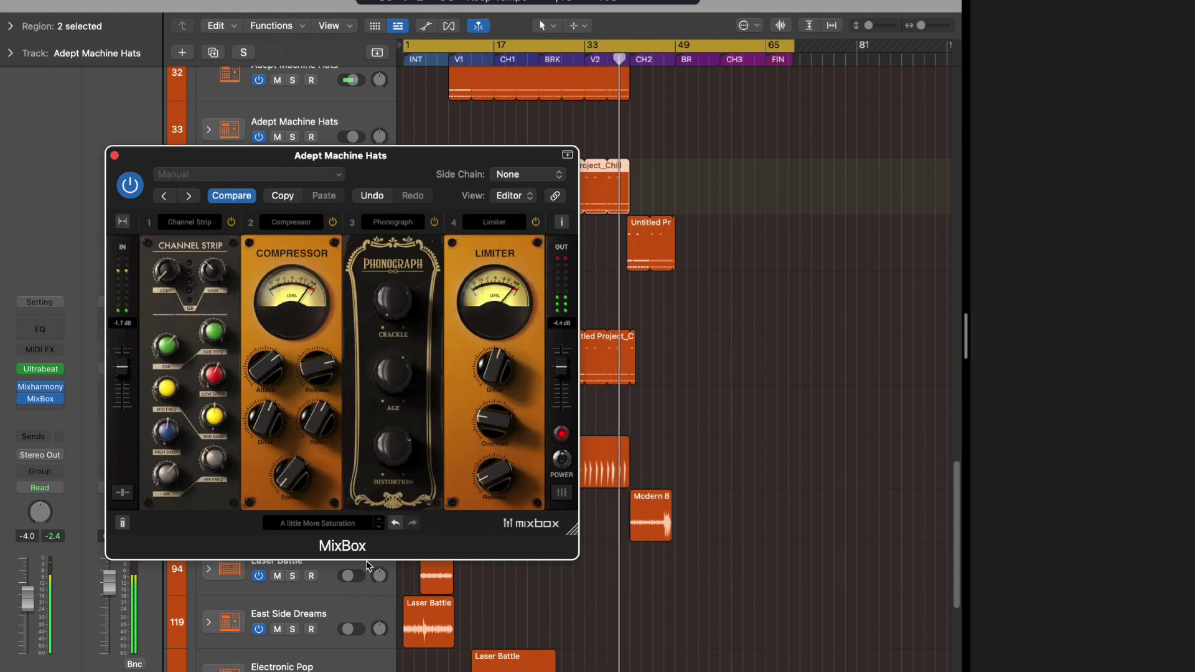
pyautogui.click(324, 527)
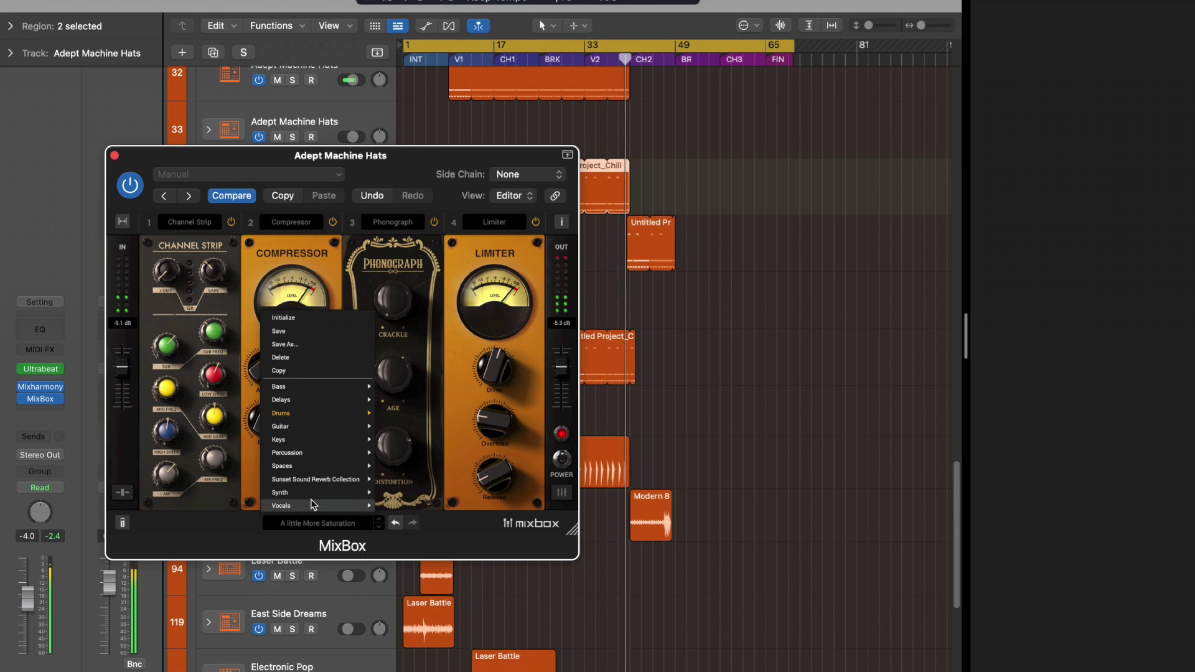
pyautogui.moveTo(311, 494)
pyautogui.click(412, 475)
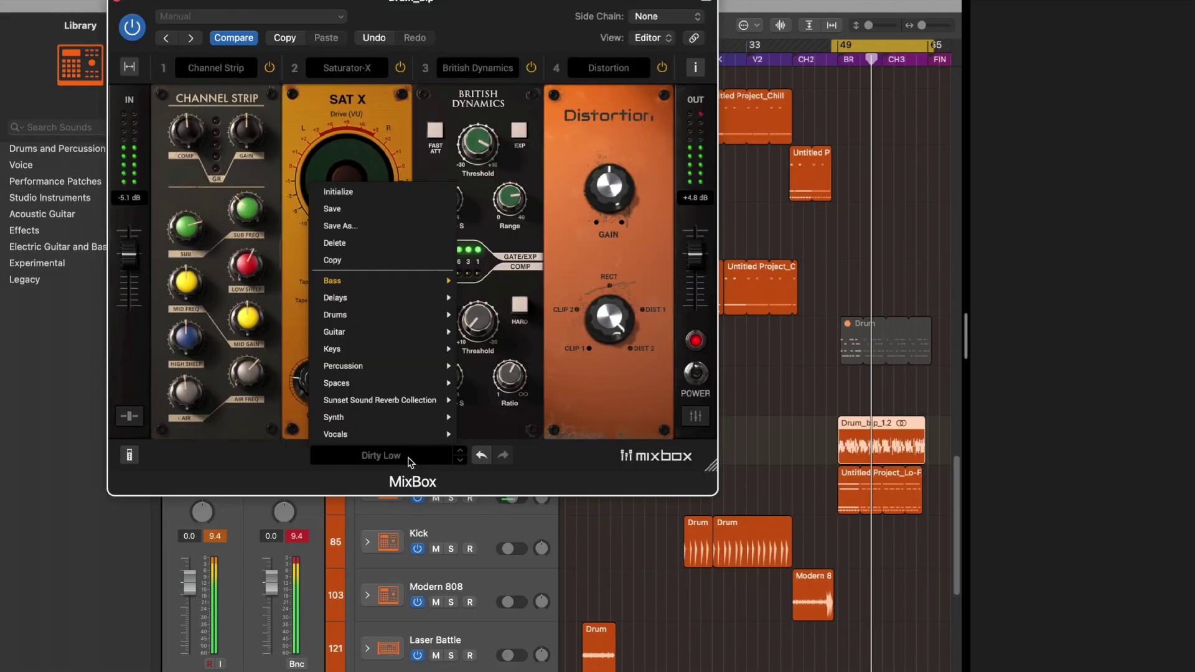
# Step: Look through the Bass presets of the Drum_bip track's MixBox and dismiss the list
pyautogui.moveTo(372, 285)
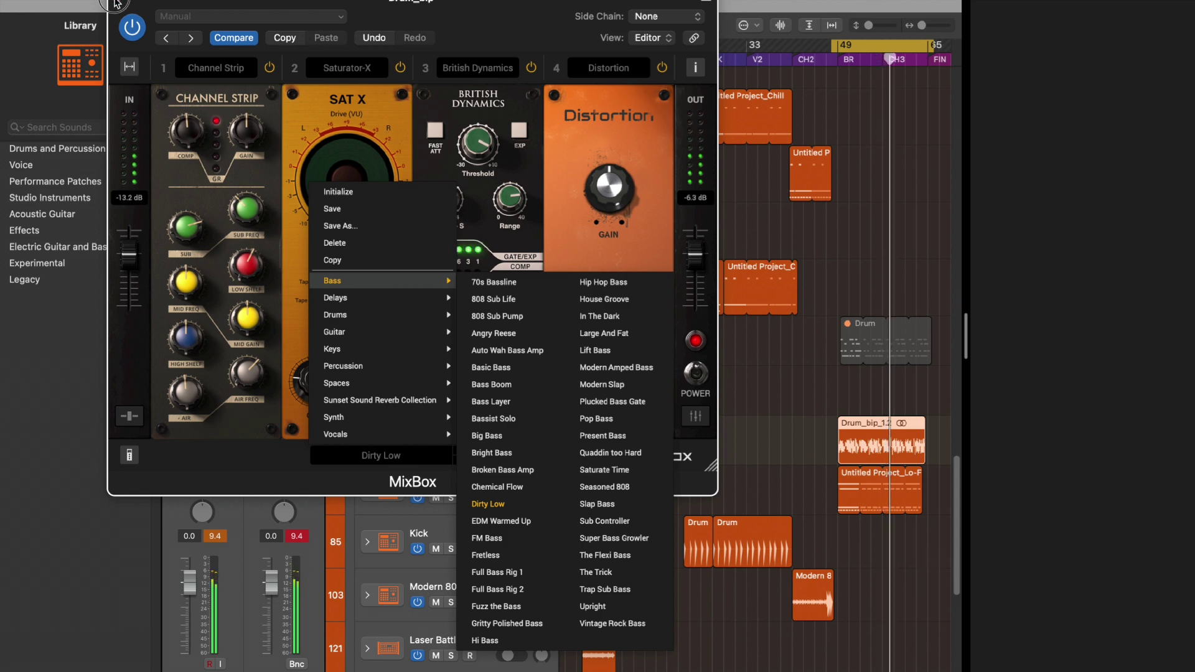
pyautogui.press('Escape')
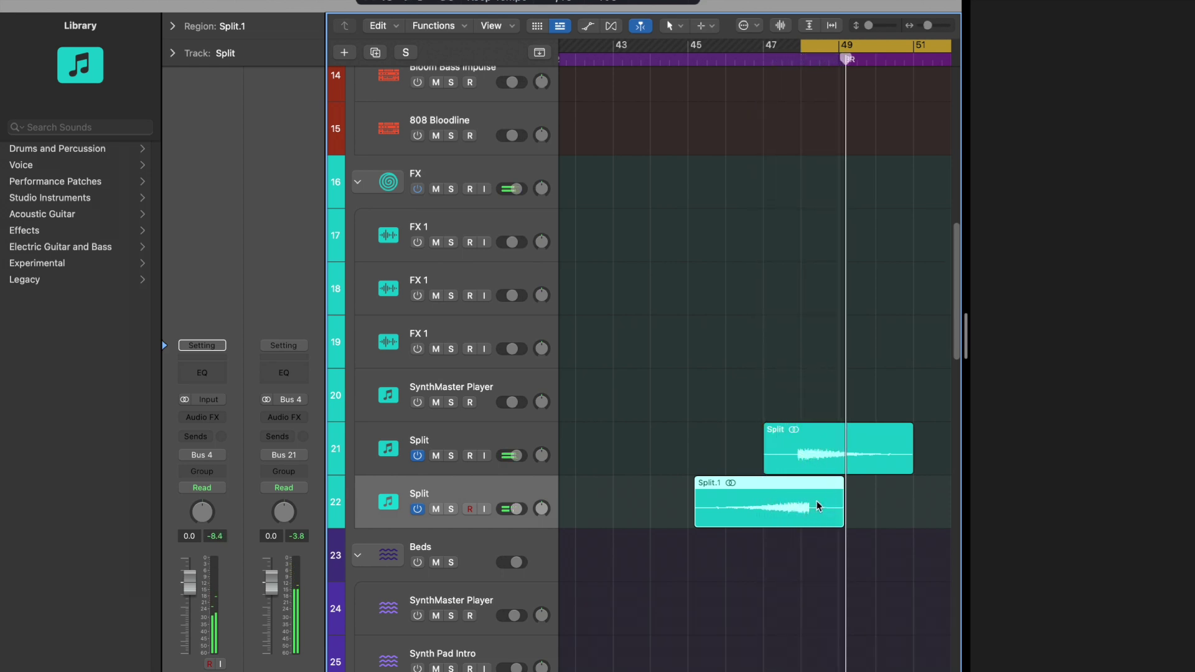
# Step: Draw region volume automation on the Split.1 region with a fade-out at its end and play it back
pyautogui.press('a')
pyautogui.press('super+Down')
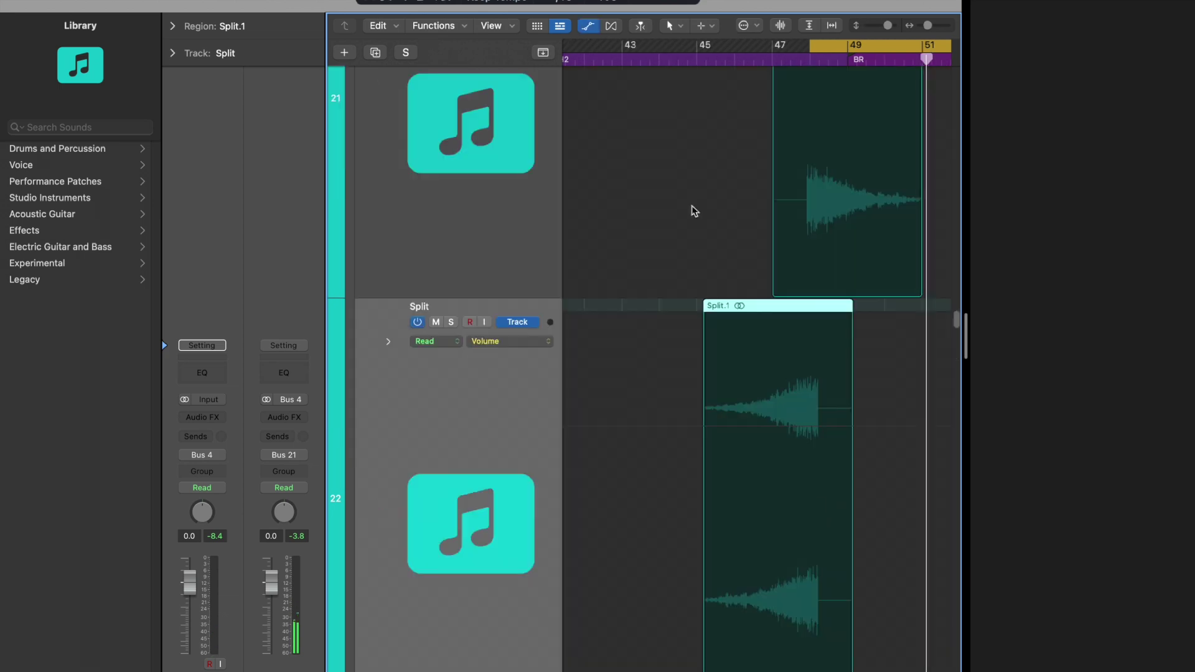
pyautogui.click(673, 26)
pyautogui.click(713, 60)
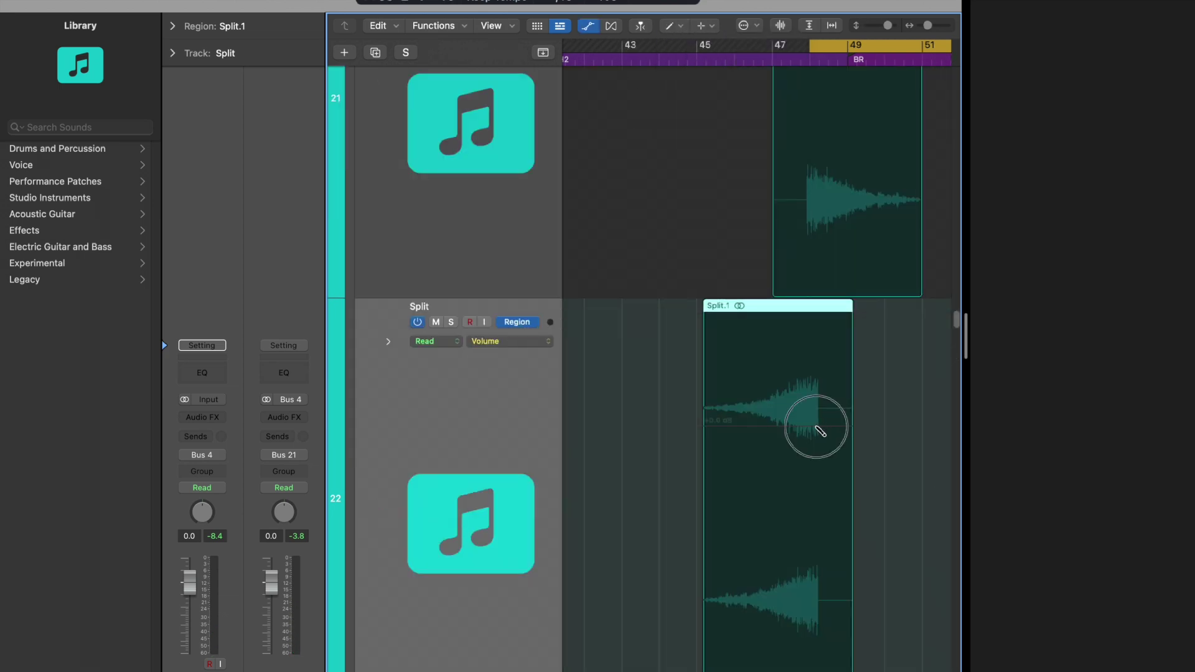
pyautogui.moveTo(816, 428)
pyautogui.mouseDown()
pyautogui.moveTo(849, 536)
pyautogui.moveTo(852, 609)
pyautogui.mouseUp()
pyautogui.moveTo(819, 429); pyautogui.dragTo(703, 439)
pyautogui.press('space')
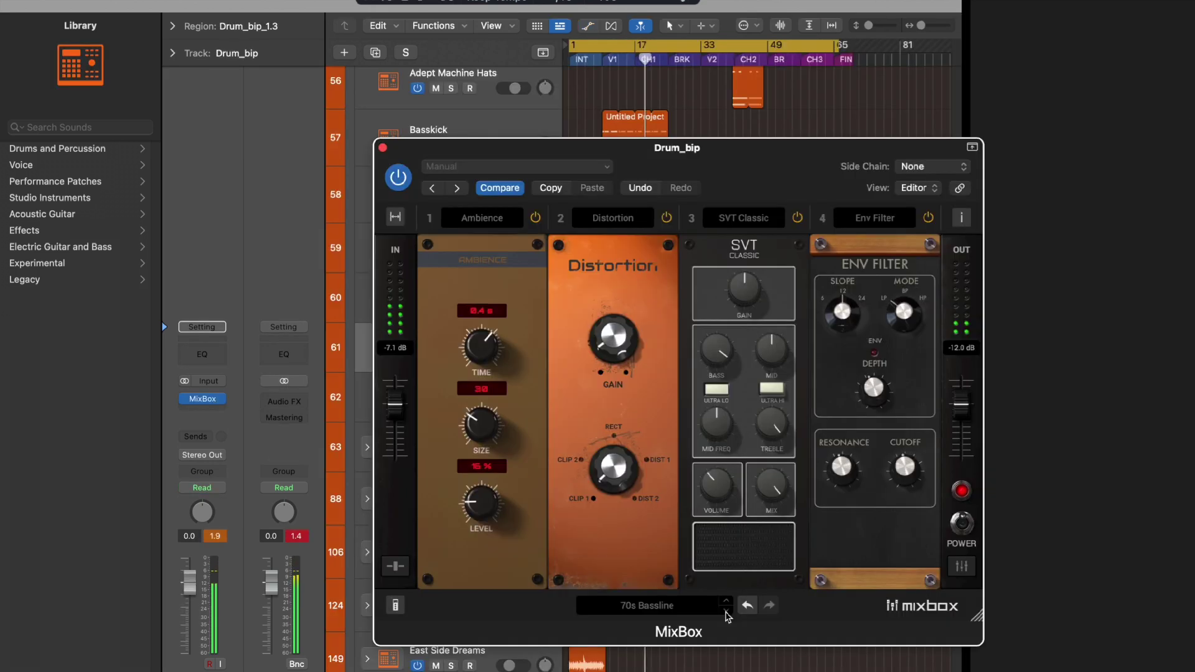
# Step: Step the Drum_bip track's MixBox from 70s Bassline through 808 Sub Life to the following bass preset
pyautogui.click(727, 612)
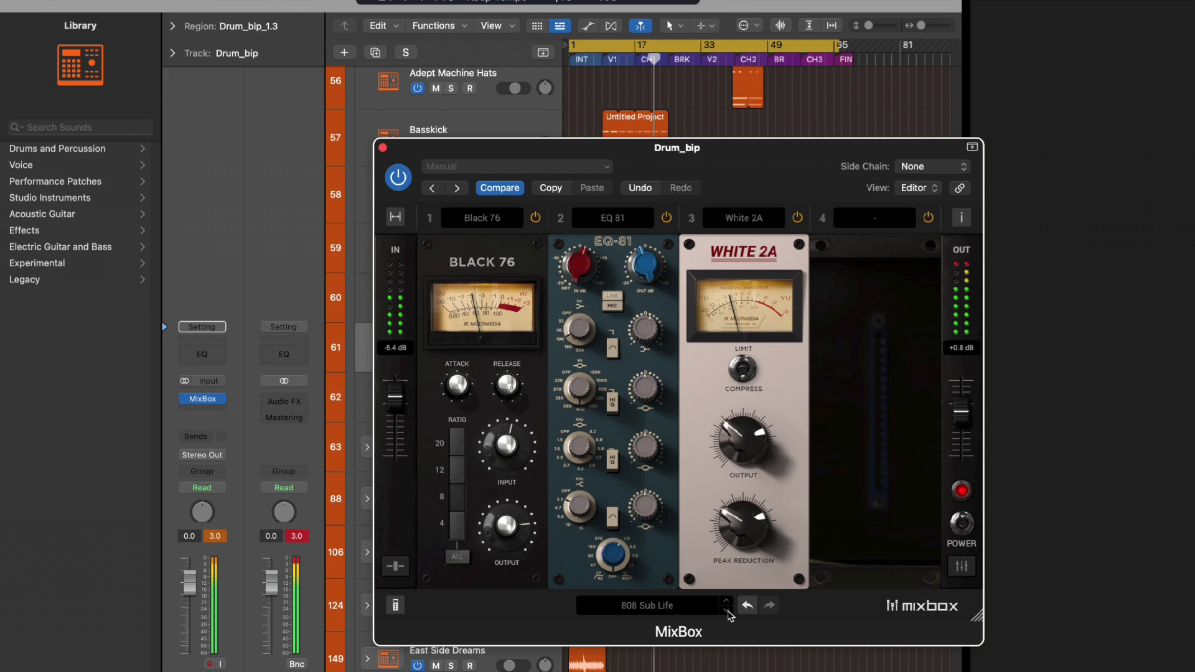
pyautogui.click(728, 612)
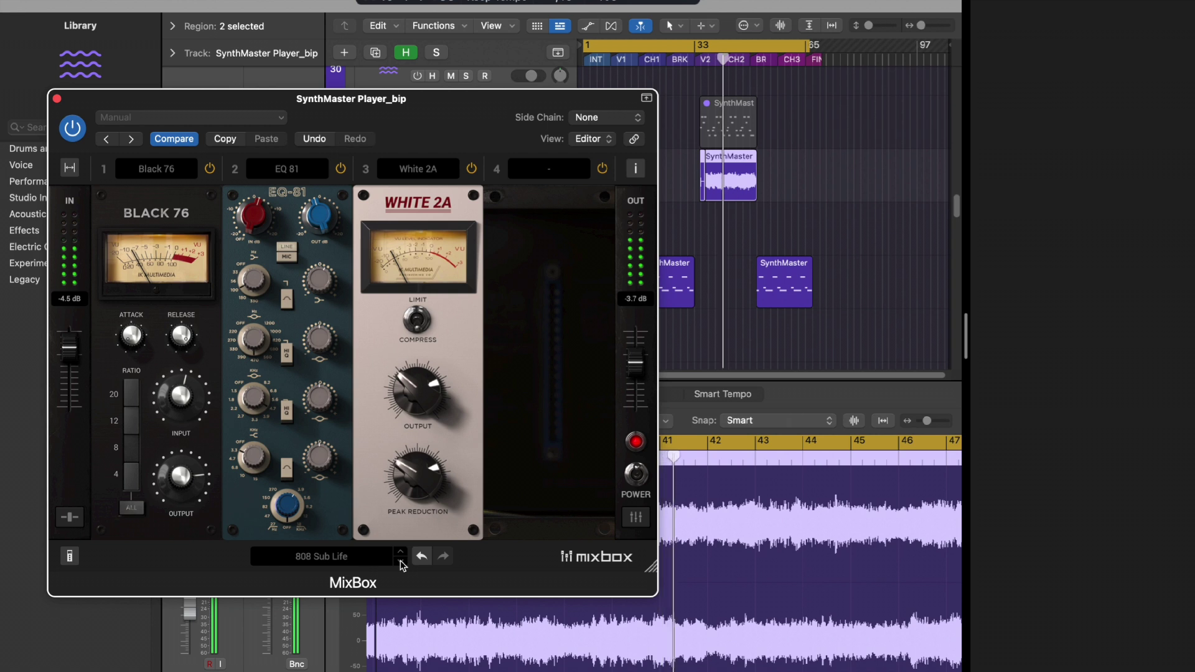
# Step: Audition MixBox bass presets on the SynthMaster Player_bip track, including 808 Sub Pump, Angry Reese and Auto Wah Bass Amp
pyautogui.click(401, 562)
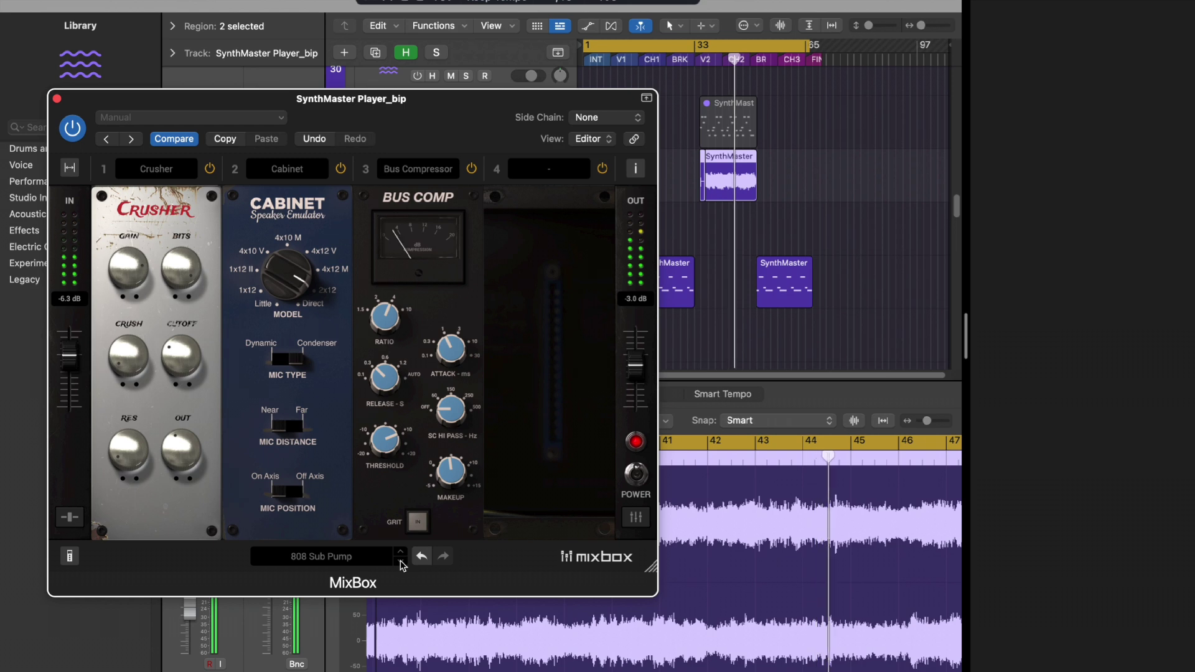
pyautogui.click(400, 562)
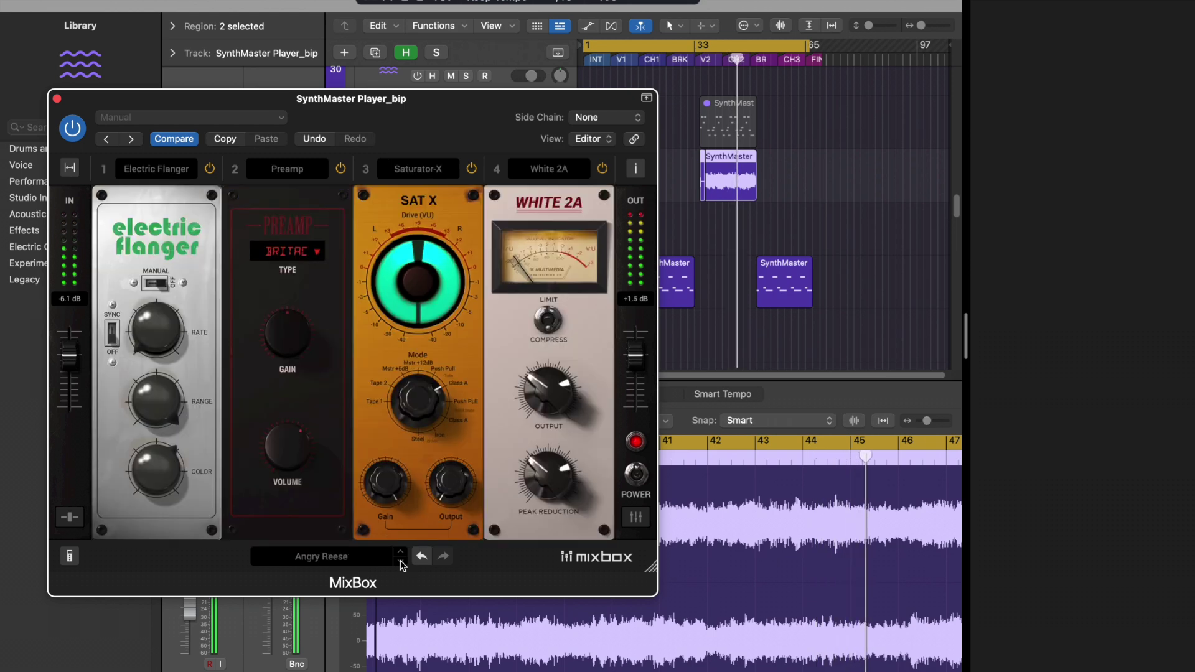
pyautogui.click(402, 558)
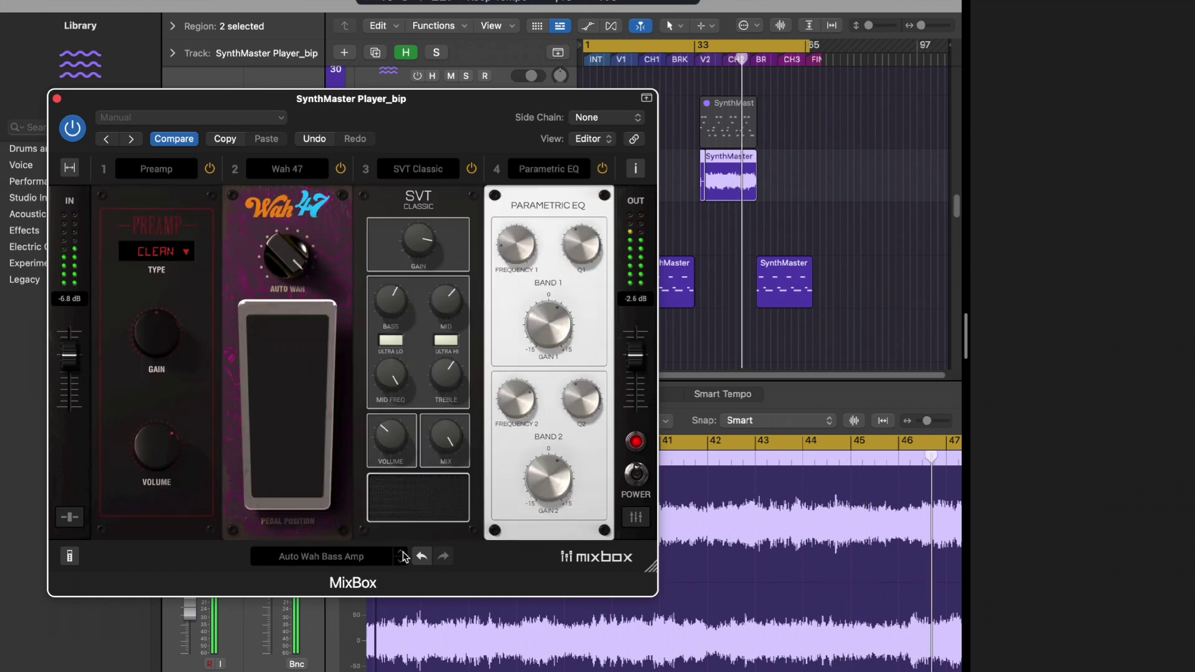
pyautogui.click(402, 552)
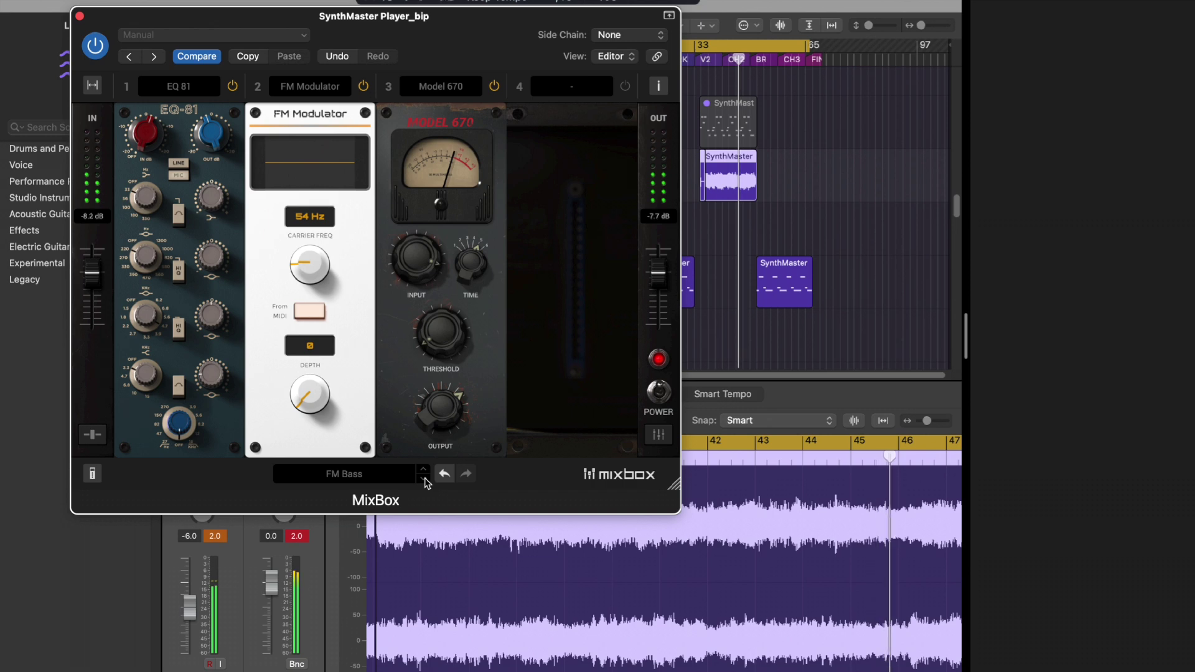
# Step: Continue through Fretless and Full Bass Rig 1 in the SynthMaster Player_bip MixBox, replaying from bar 33 to compare presets
pyautogui.click(425, 480)
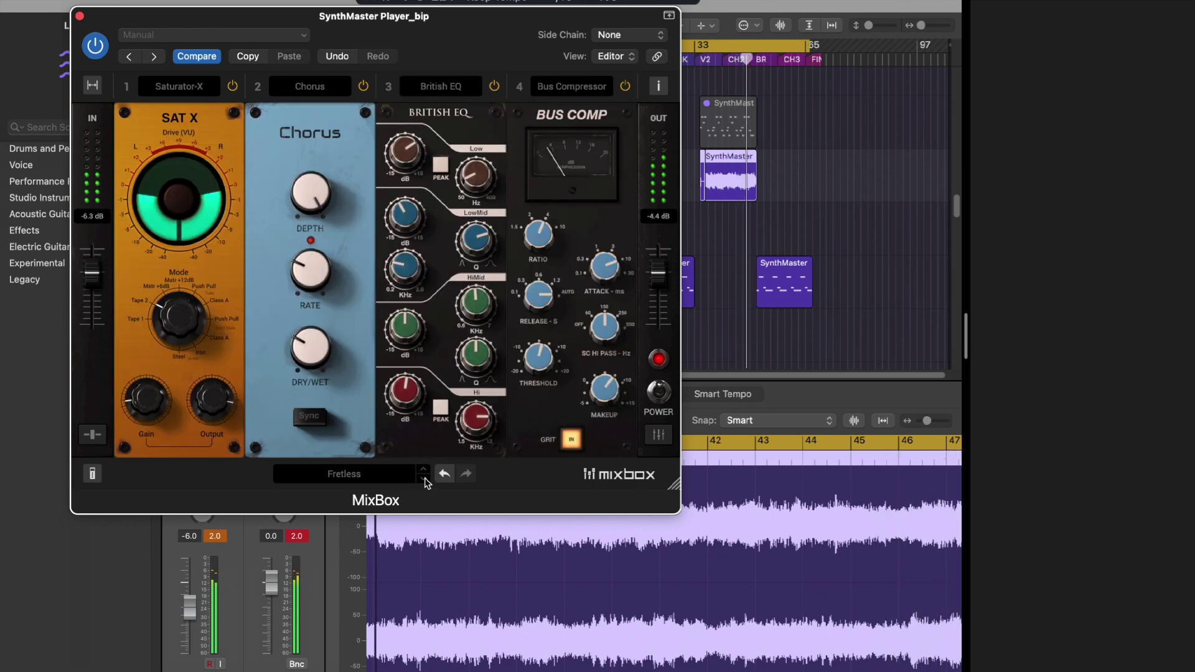
pyautogui.click(425, 481)
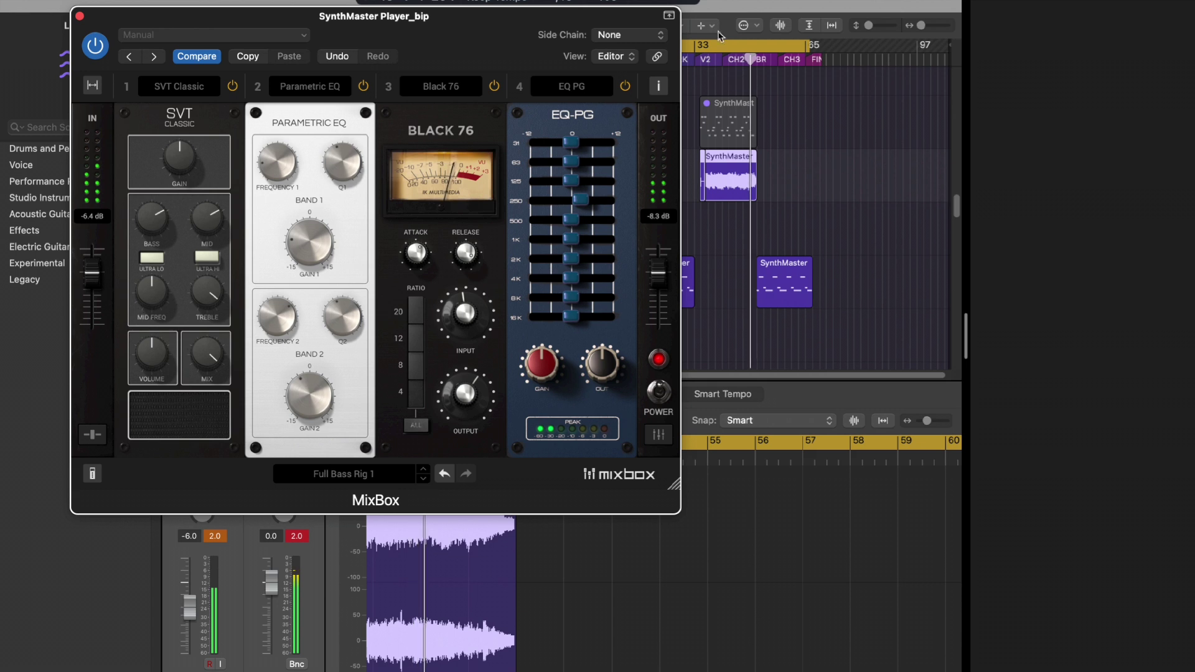
pyautogui.click(698, 61)
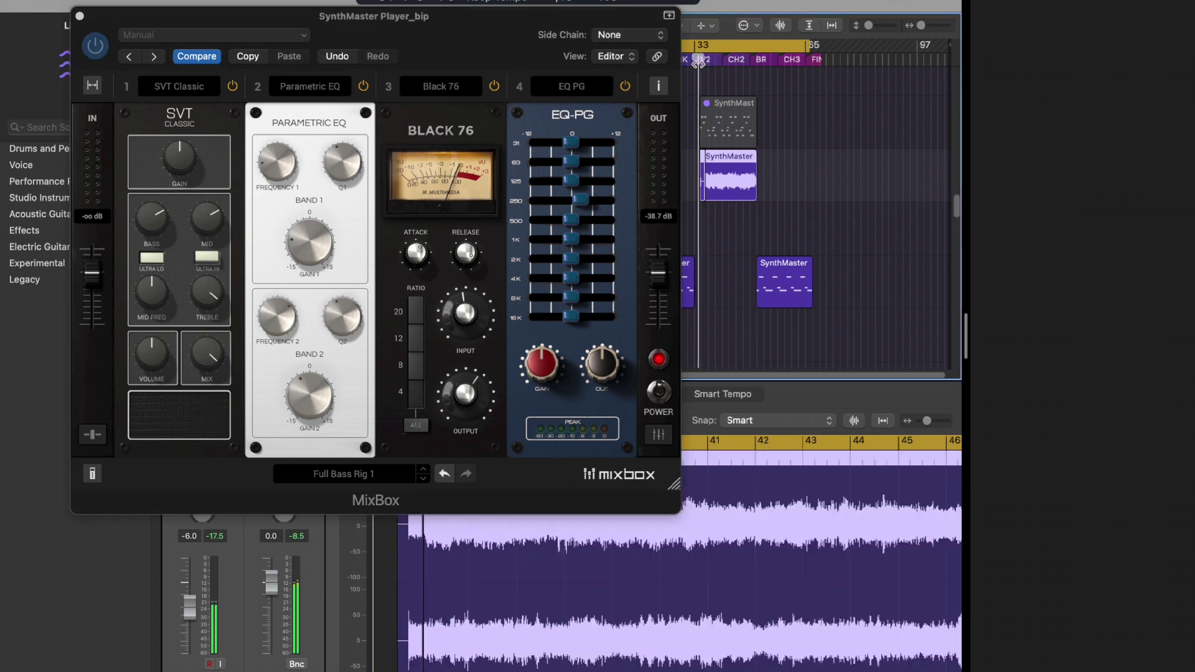
pyautogui.click(425, 481)
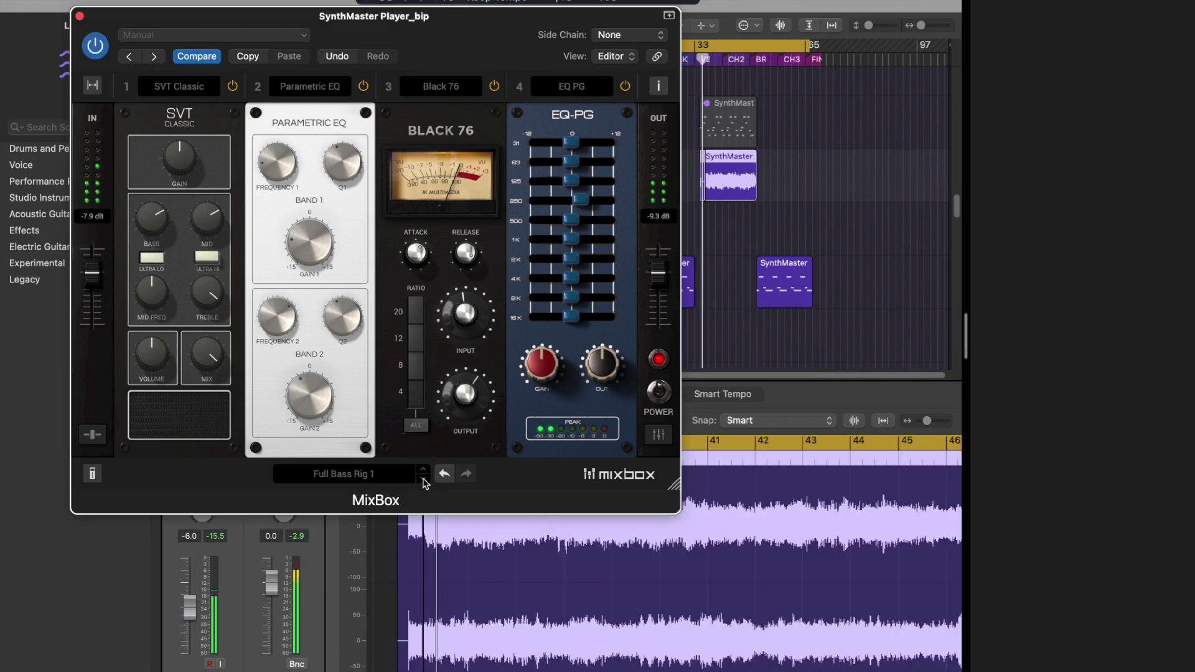
pyautogui.click(425, 481)
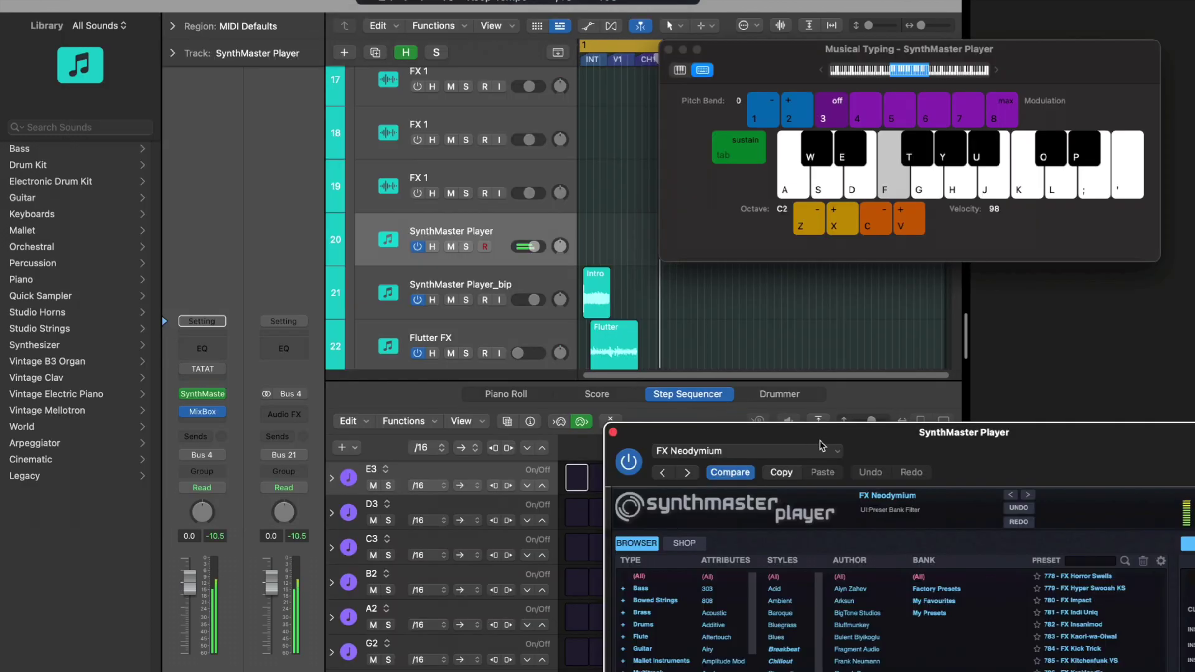
# Step: Clear the SynthMaster Player window from the timeline and play the arrangement from the intro, then from verse 1
pyautogui.moveTo(819, 434); pyautogui.dragTo(313, 375)
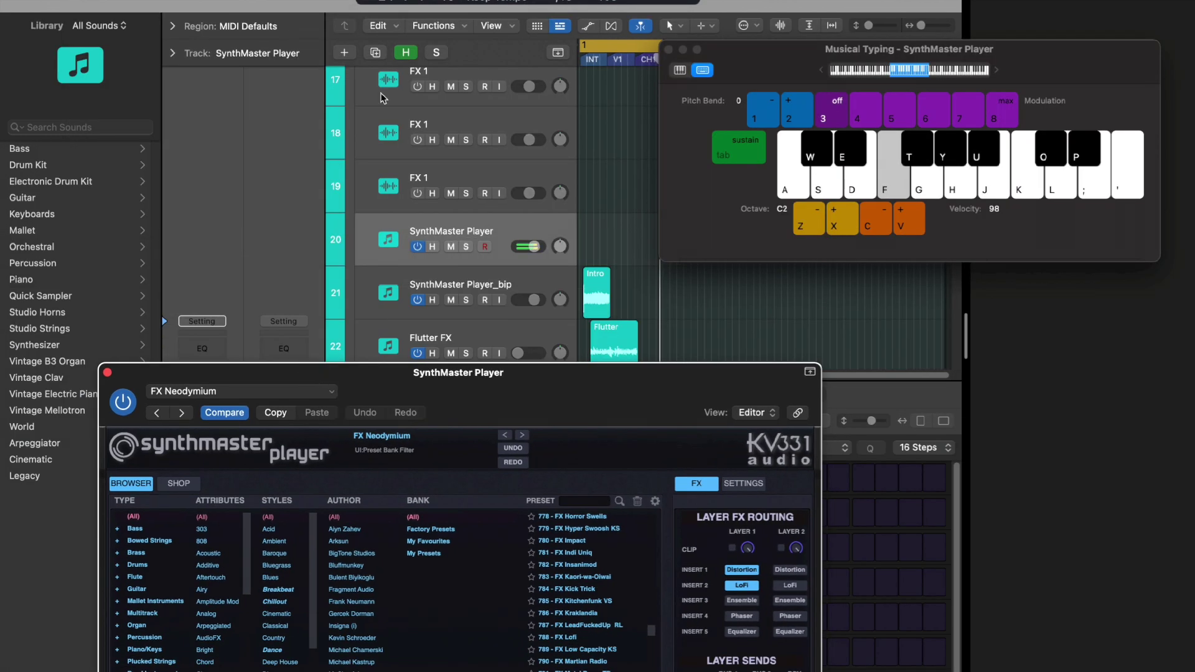
pyautogui.click(596, 53)
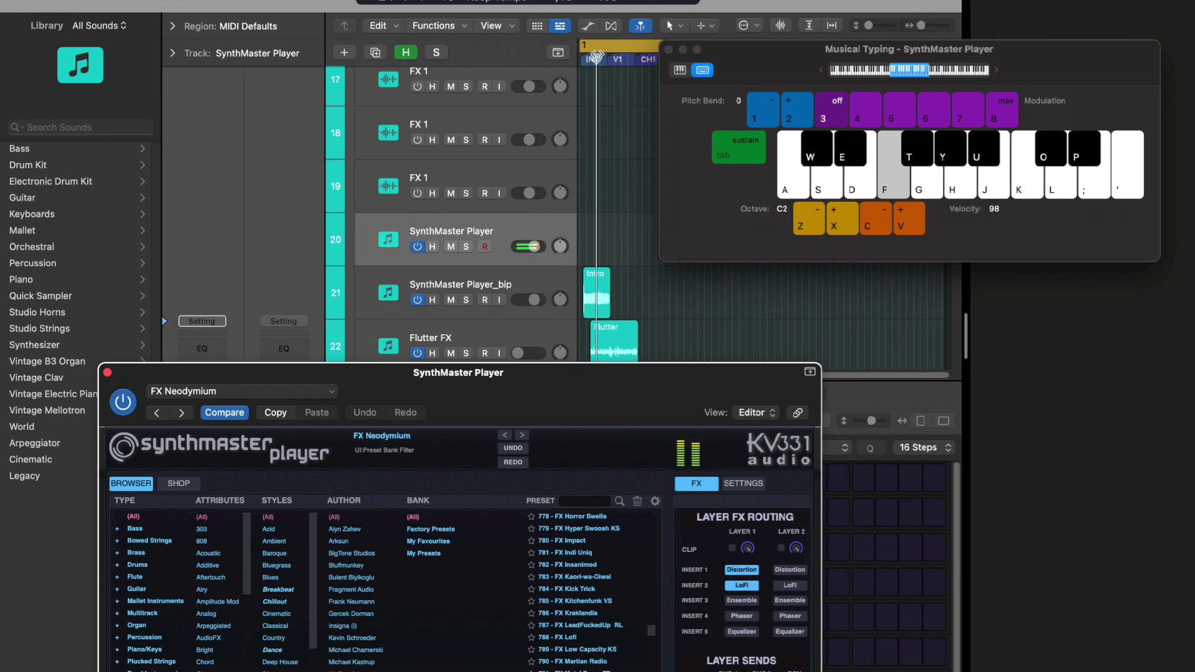
pyautogui.click(628, 60)
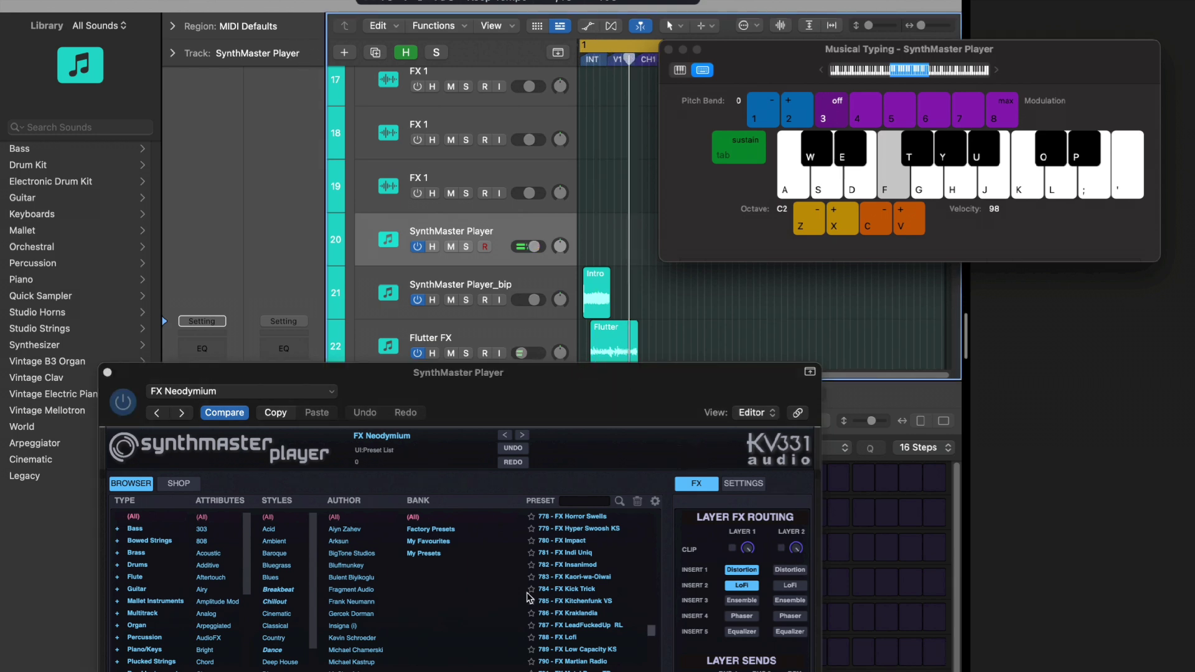
# Step: Bring the full SynthMaster Player preset browser into view and audition FX Pops (i) and FX RadioTuner UK
pyautogui.moveTo(578, 372); pyautogui.dragTo(488, 134)
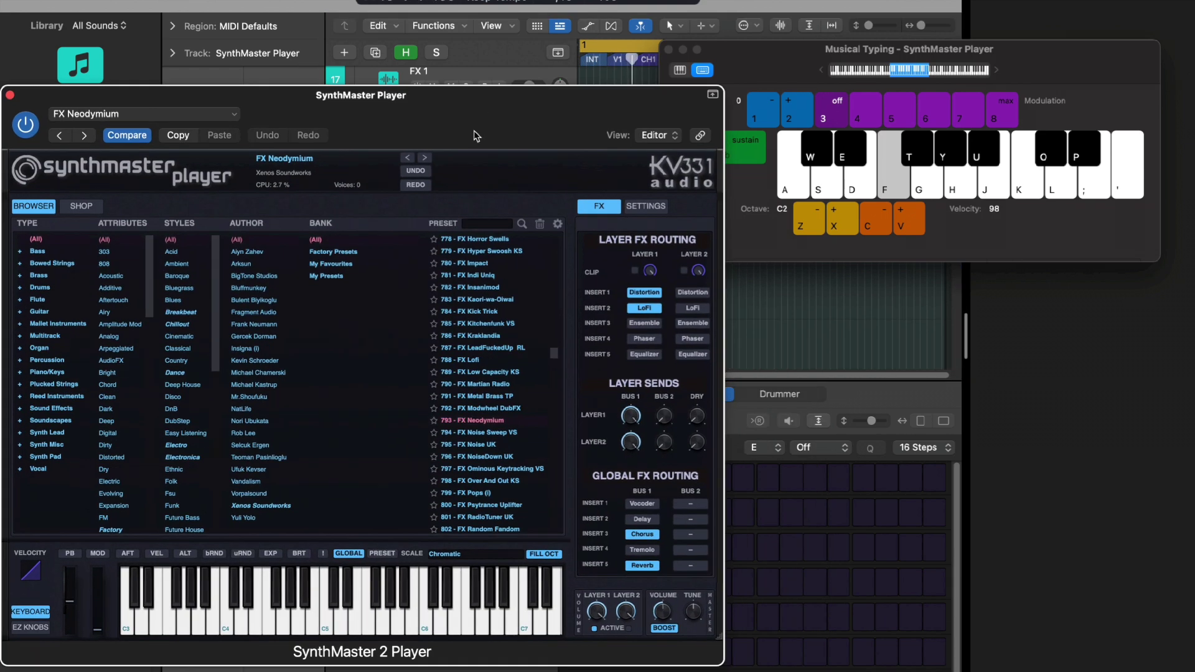
pyautogui.click(483, 493)
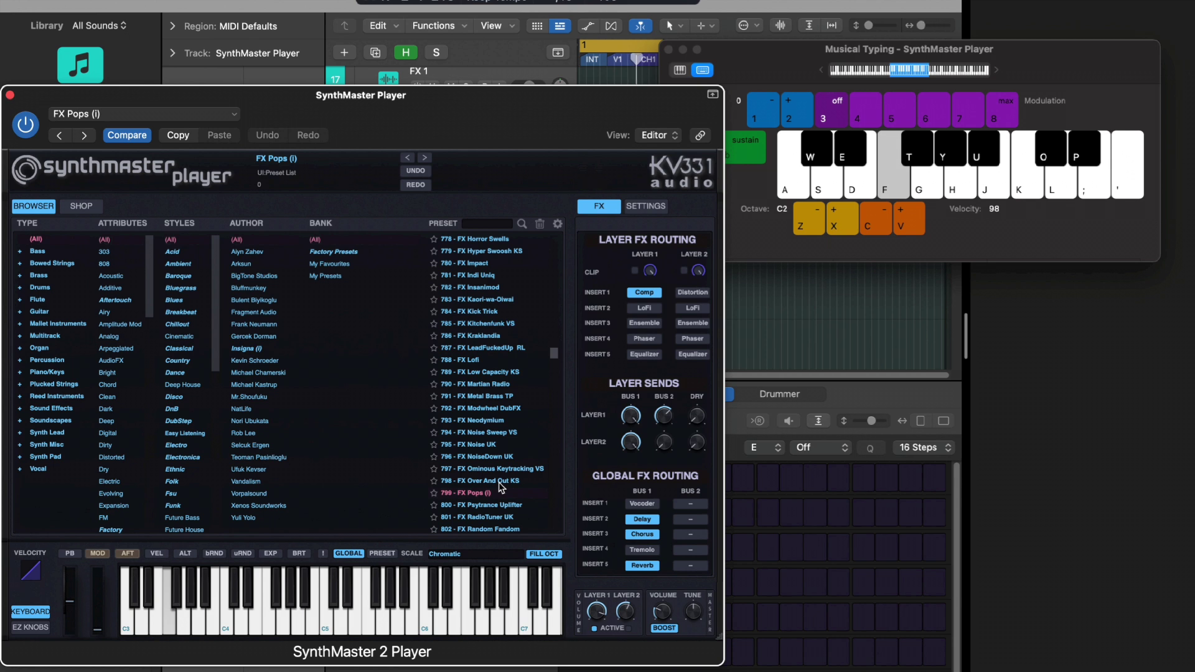
pyautogui.press('f')
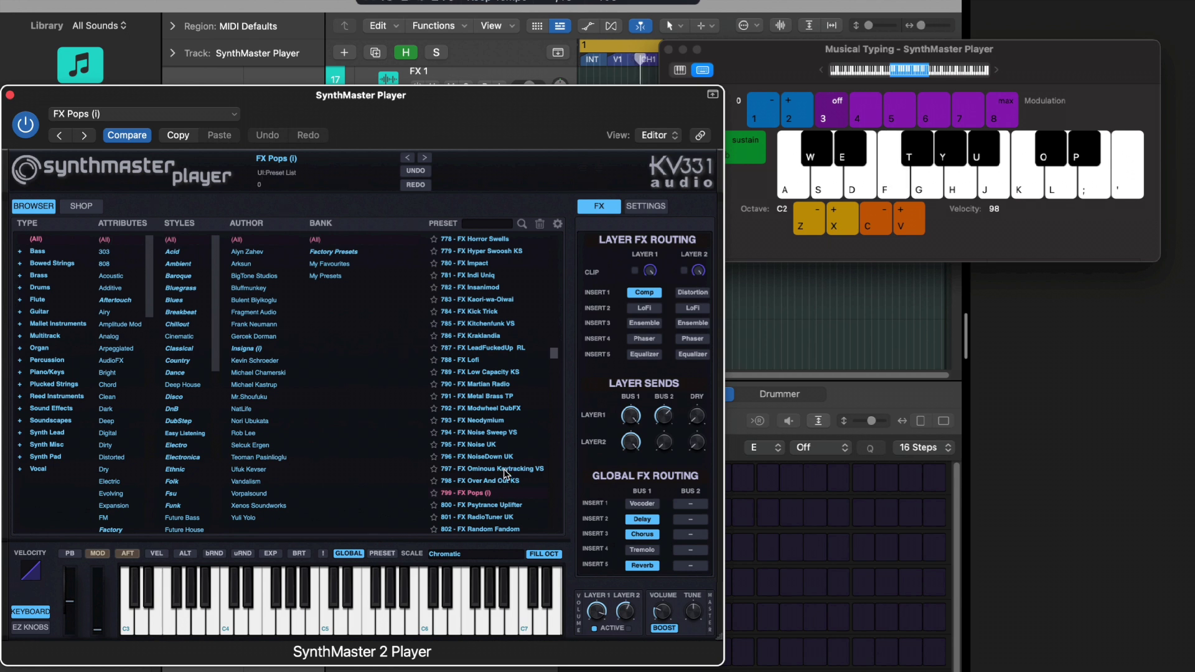
pyautogui.click(485, 517)
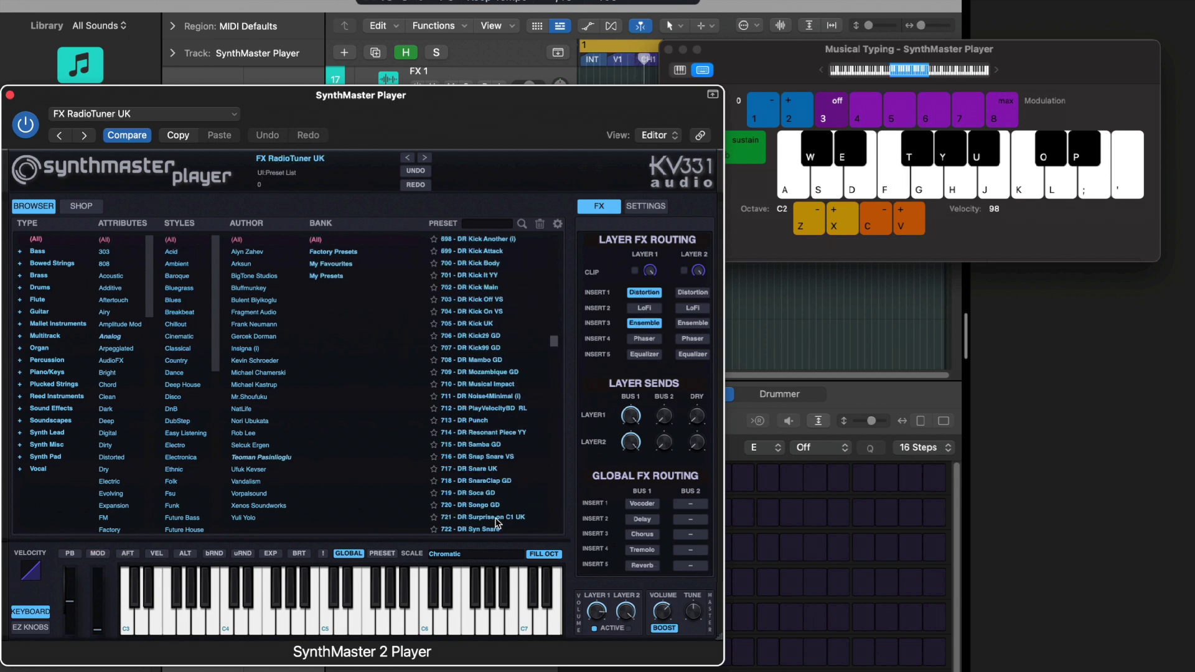
# Step: Find the start of the FX presets and audition FX - Flutter, FX Adriatique UK and FX Akai Sweep with a test note
pyautogui.scroll(10, 538, 370)
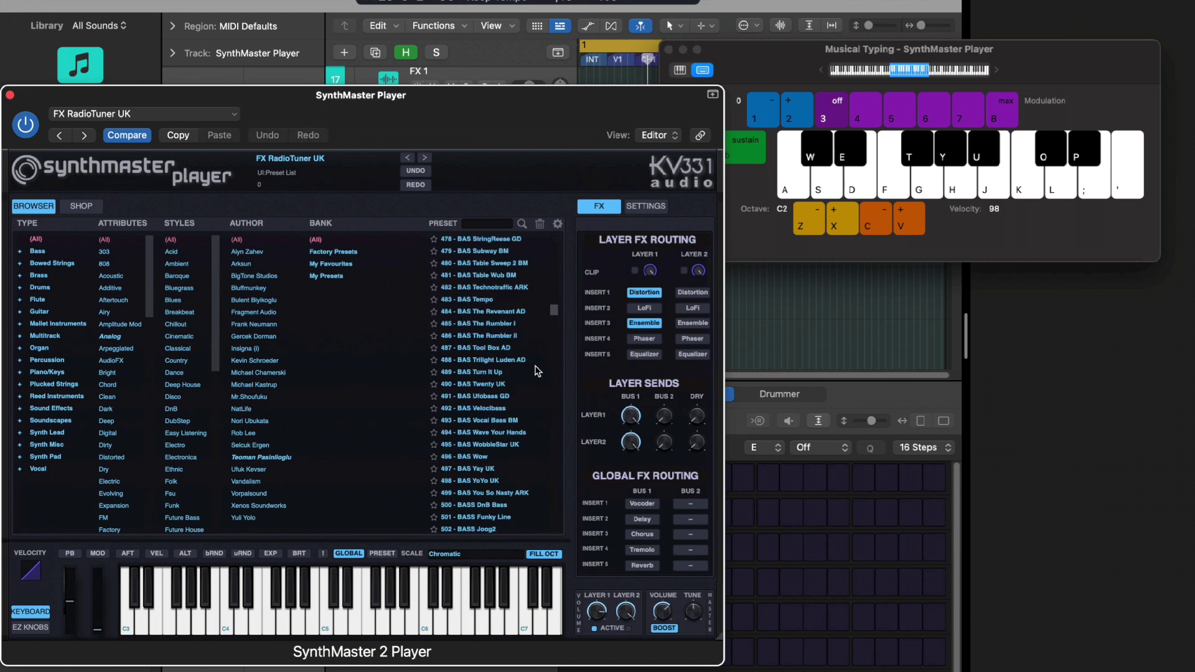
pyautogui.moveTo(558, 317); pyautogui.dragTo(542, 351)
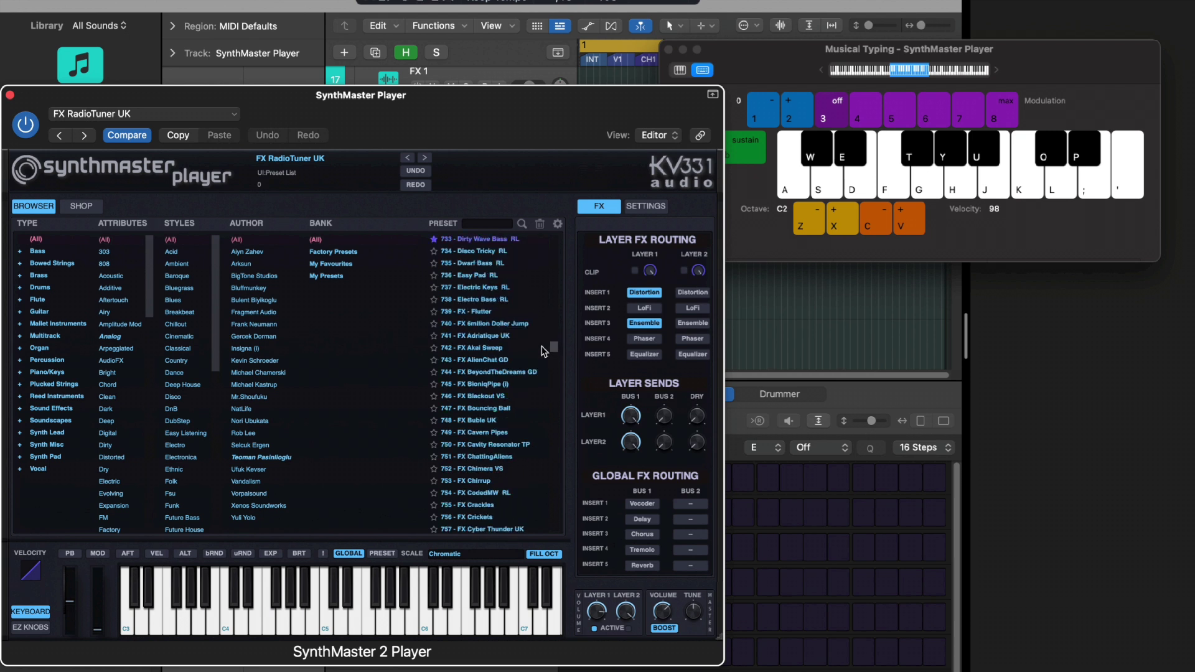
pyautogui.click(486, 311)
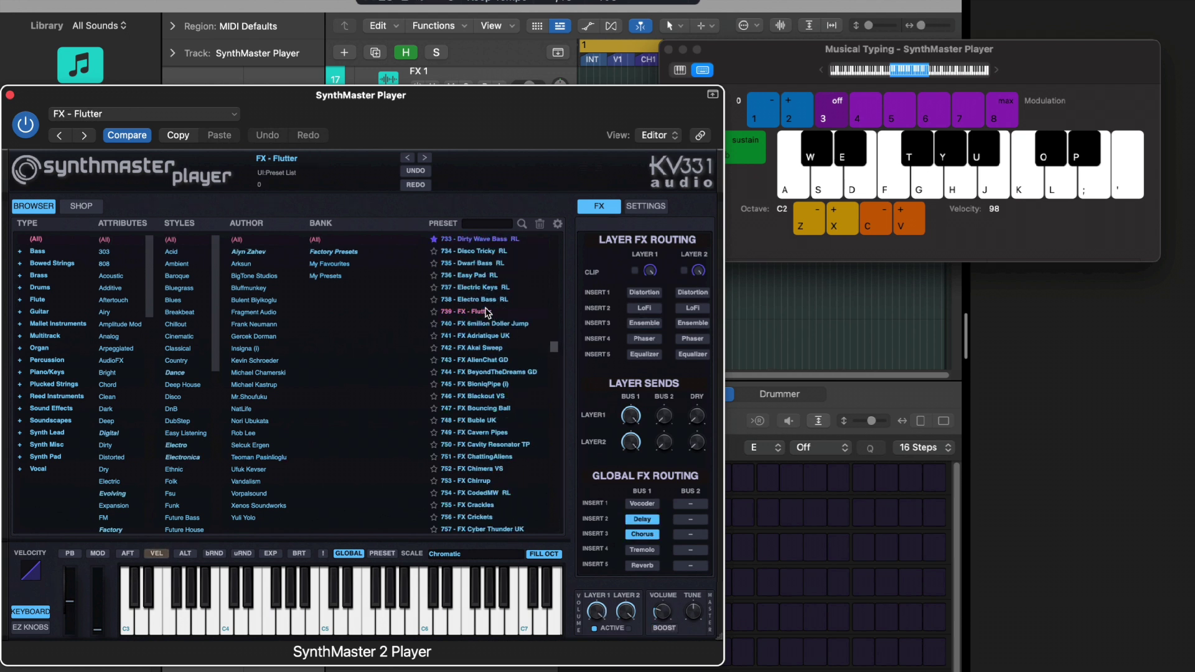
pyautogui.click(486, 336)
pyautogui.press('f')
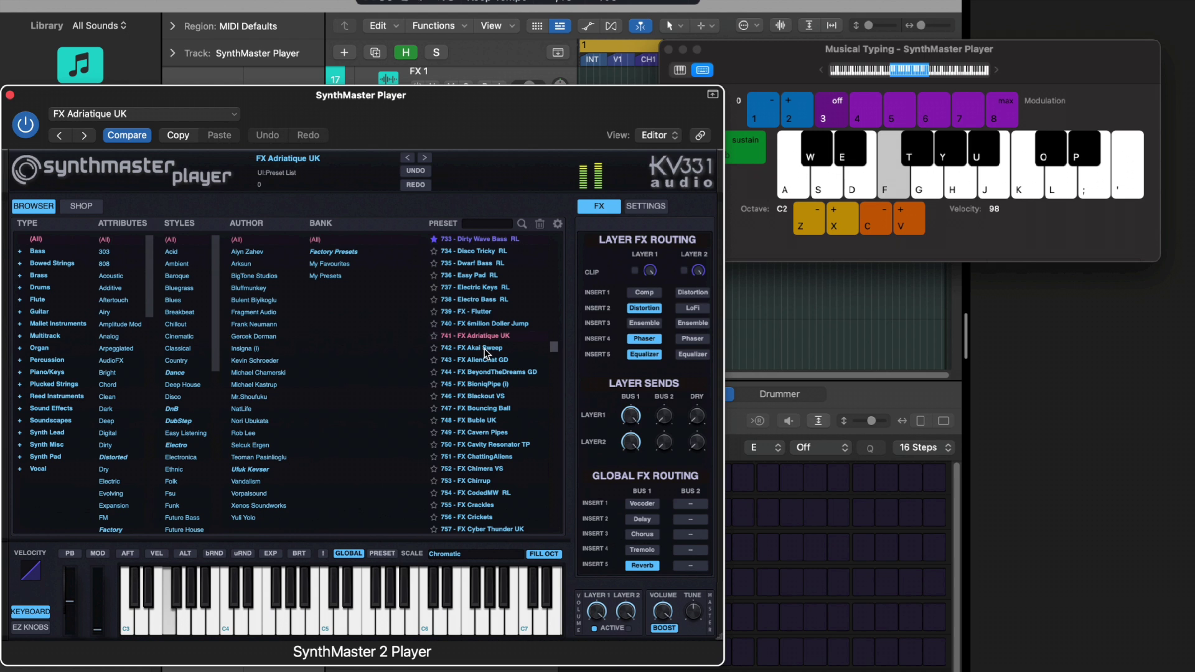
pyautogui.click(485, 348)
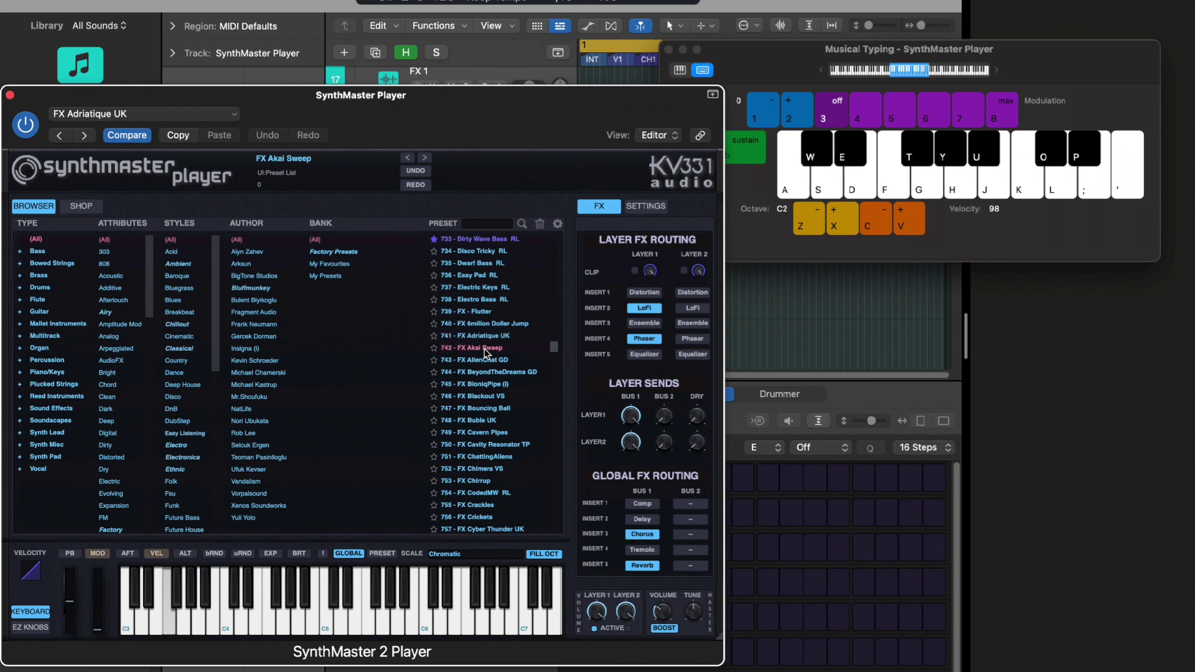
# Step: Play a test note to audition the FX Akai Sweep preset
pyautogui.press('f')
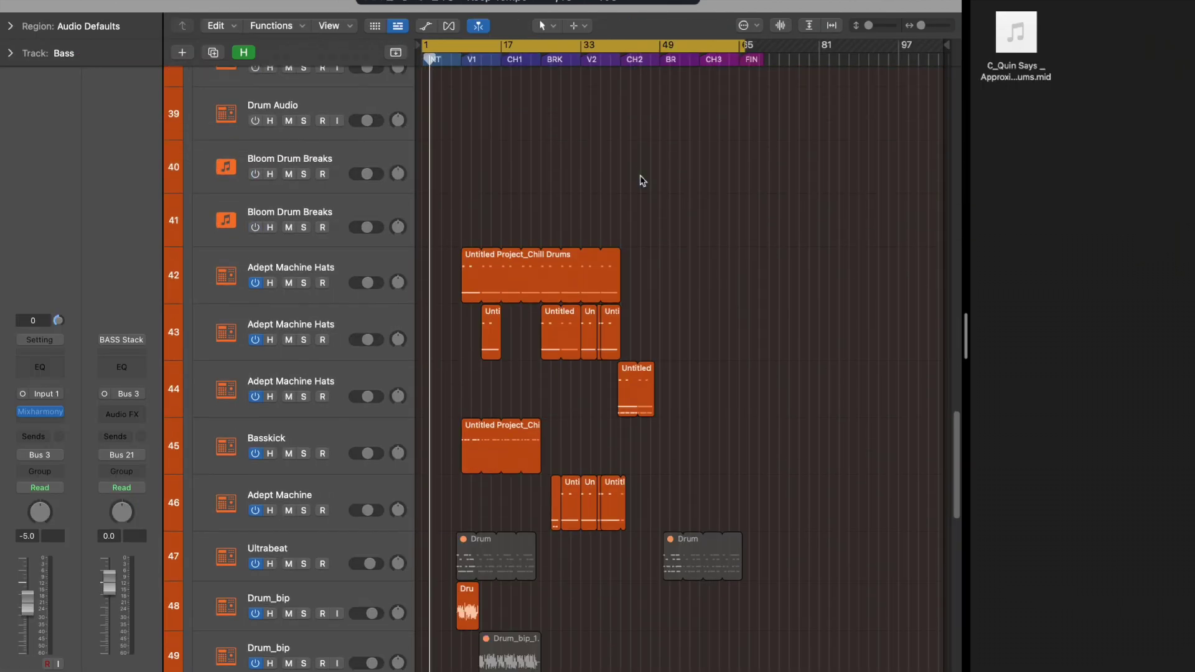
# Step: Duplicate the Adept Machine Hats track 43 and place the C_Quin Says drum MIDI file on the new track at chorus 2
pyautogui.scroll(-3, 642, 180)
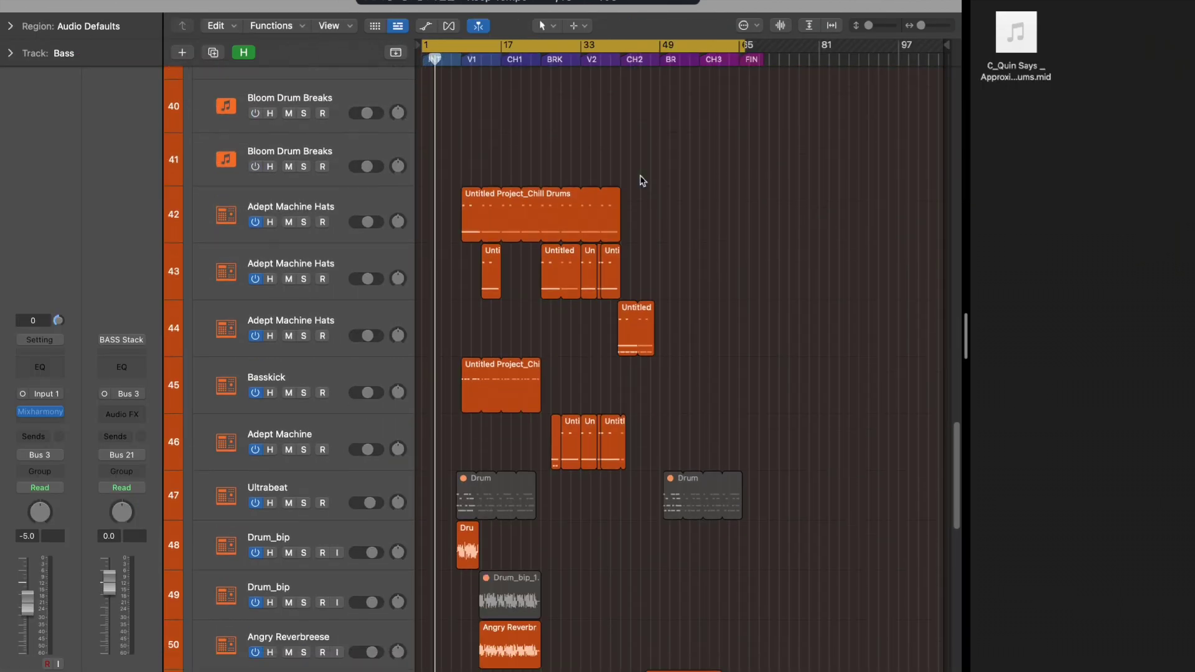
pyautogui.scroll(-20, 642, 181)
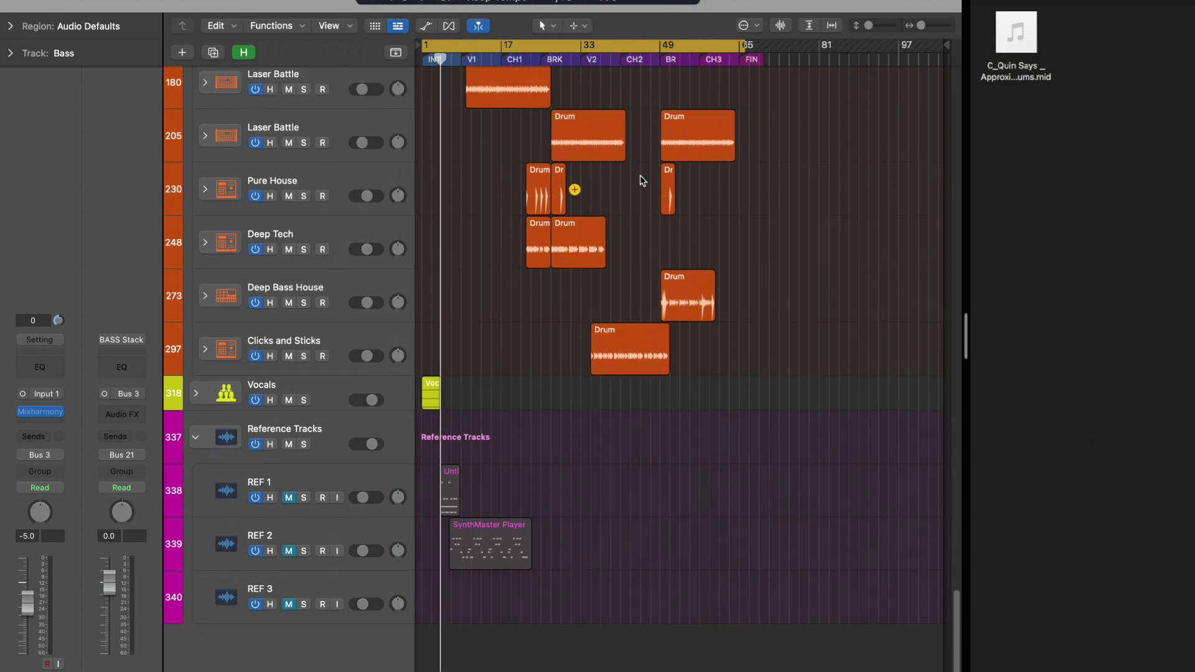
pyautogui.scroll(20, 640, 179)
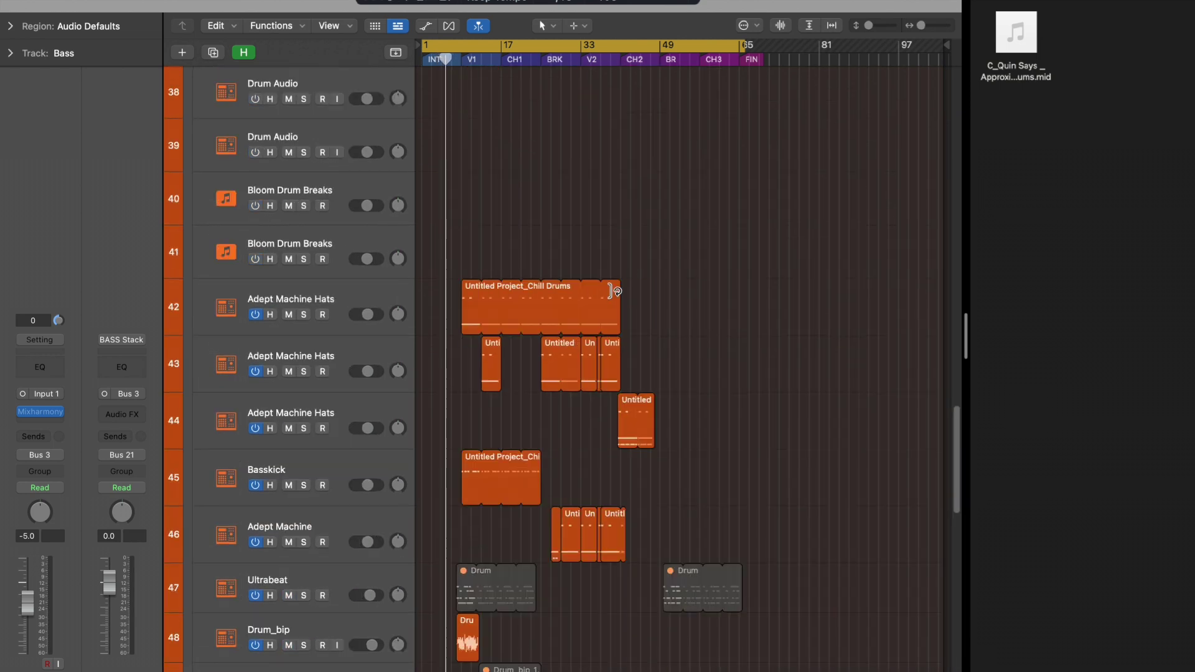
pyautogui.click(380, 356)
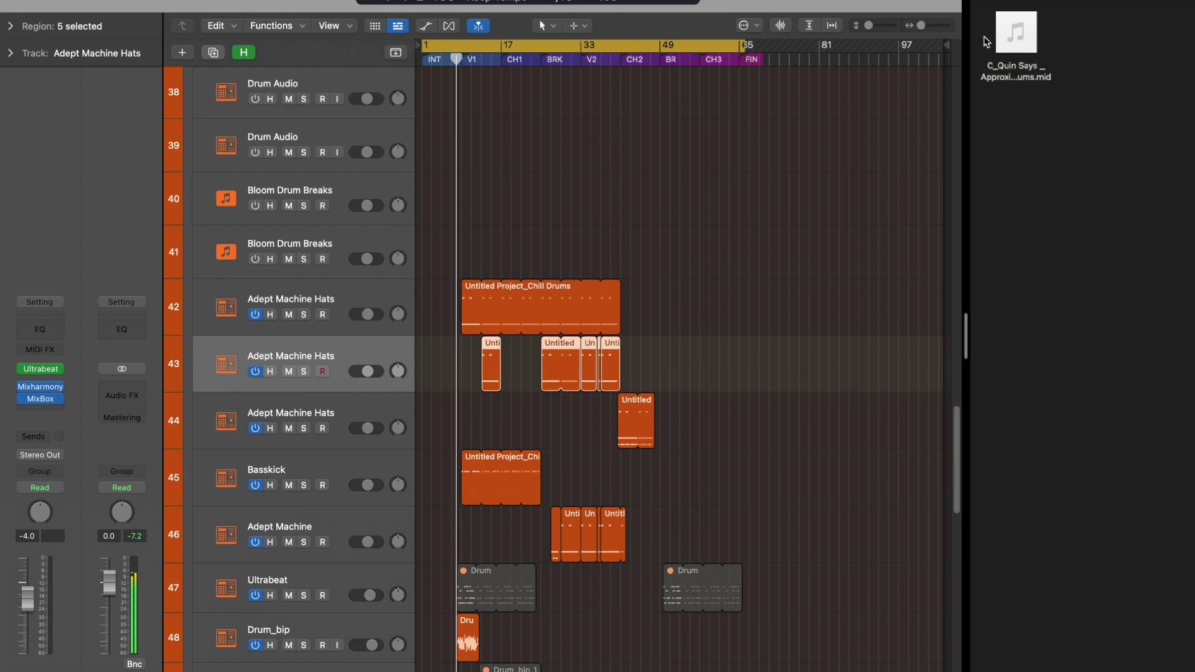
pyautogui.press('super+d')
pyautogui.moveTo(1015, 35); pyautogui.dragTo(624, 416)
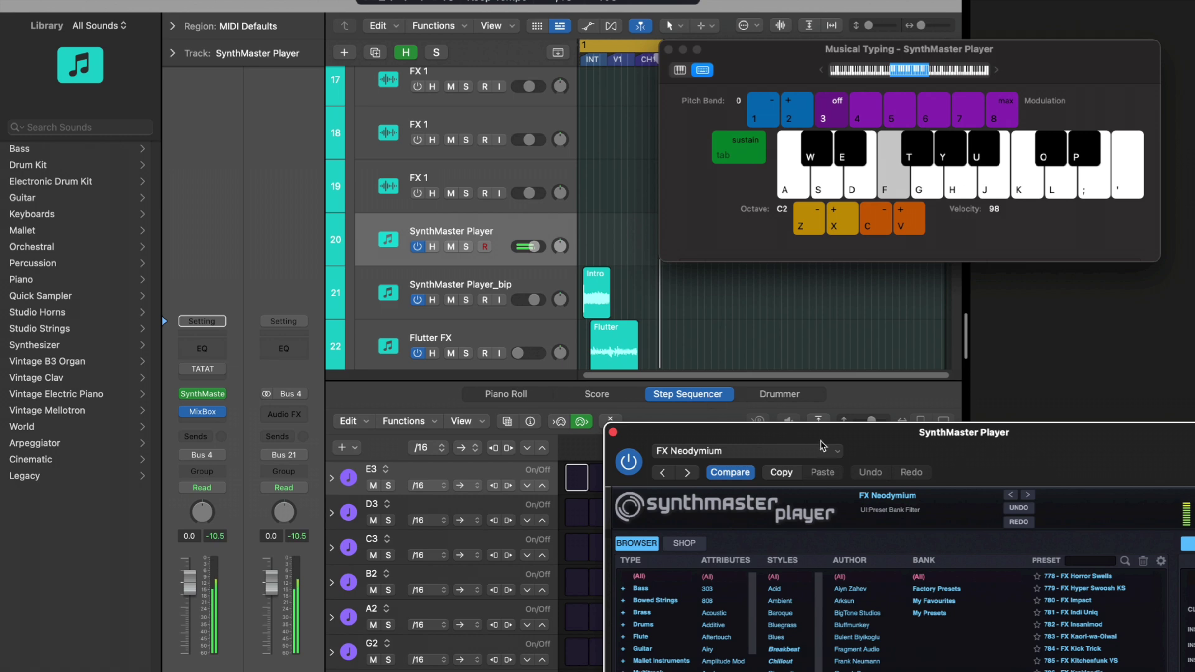
# Step: Bring the whole SynthMaster Player window into view, find the FX presets and audition FX - Flutter, FX Adriatique UK and FX Akai Sweep
pyautogui.moveTo(822, 446); pyautogui.dragTo(316, 385)
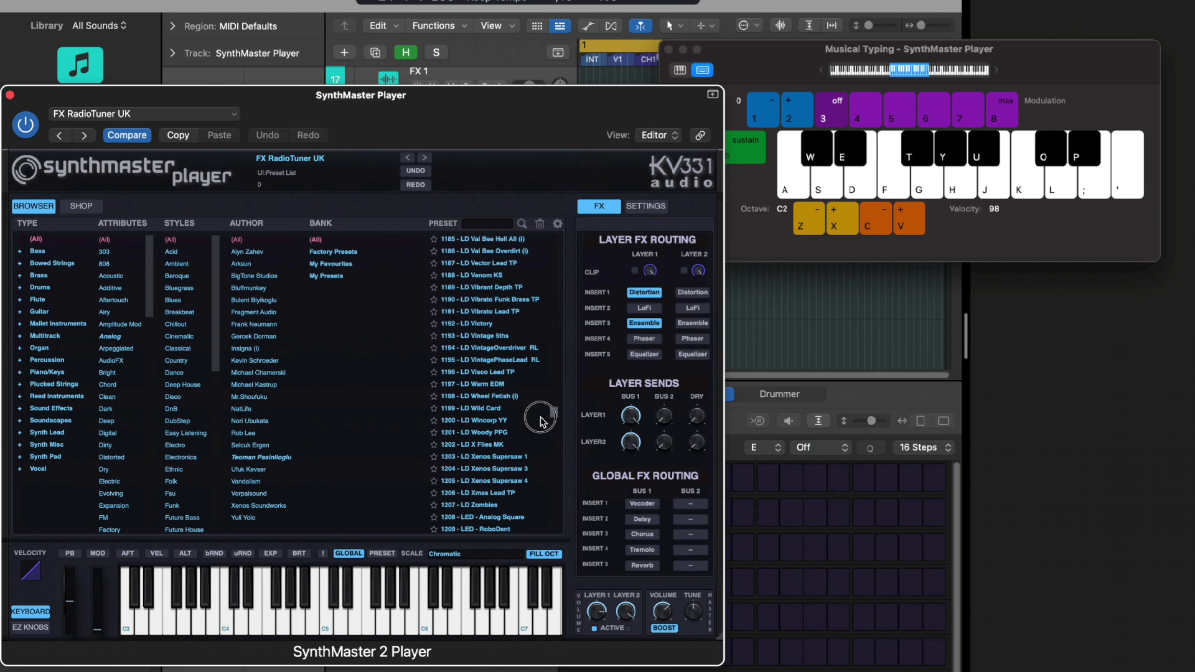
pyautogui.moveTo(540, 422); pyautogui.dragTo(543, 352)
pyautogui.click(487, 312)
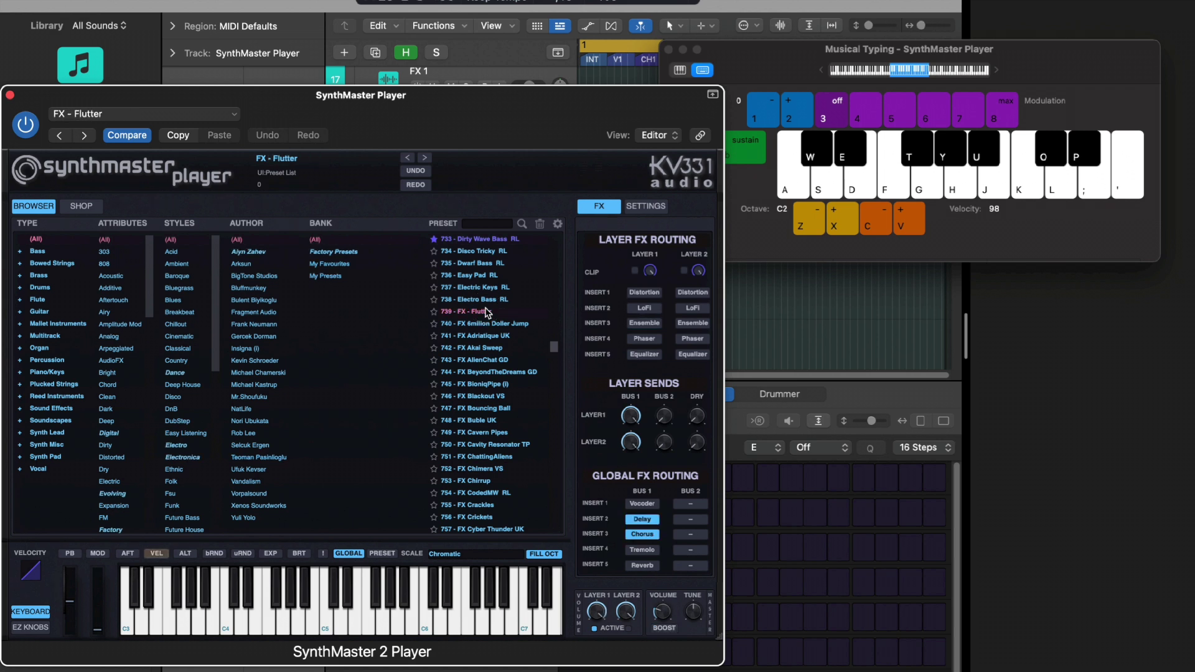
pyautogui.press('f')
pyautogui.click(484, 336)
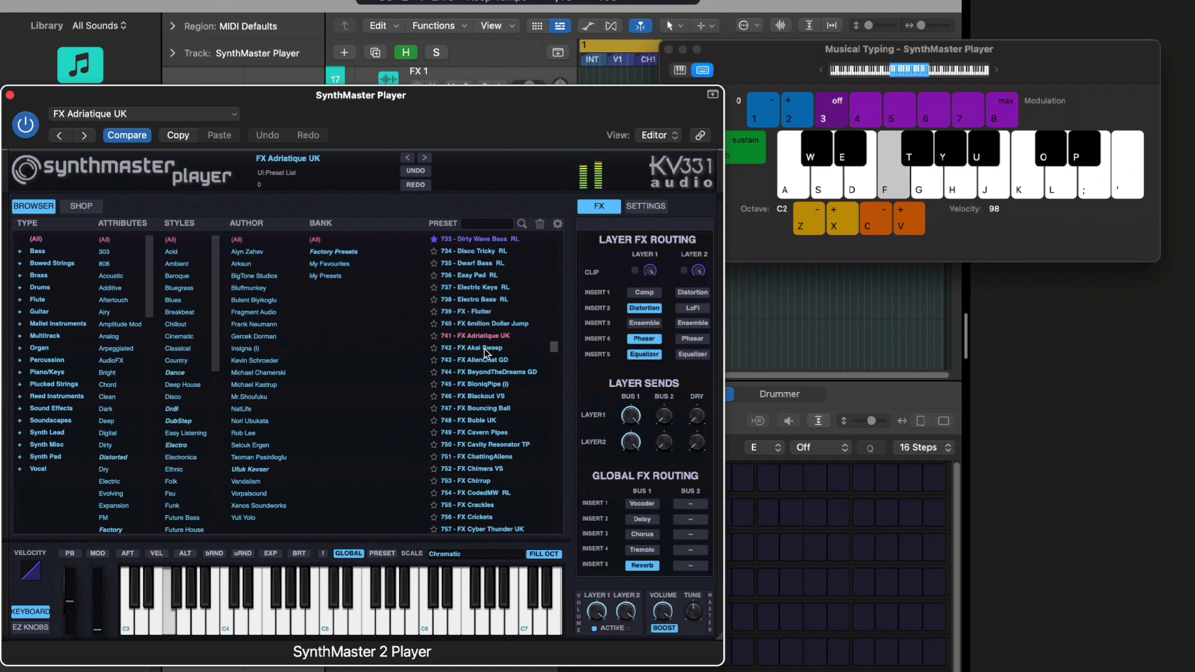
pyautogui.click(484, 348)
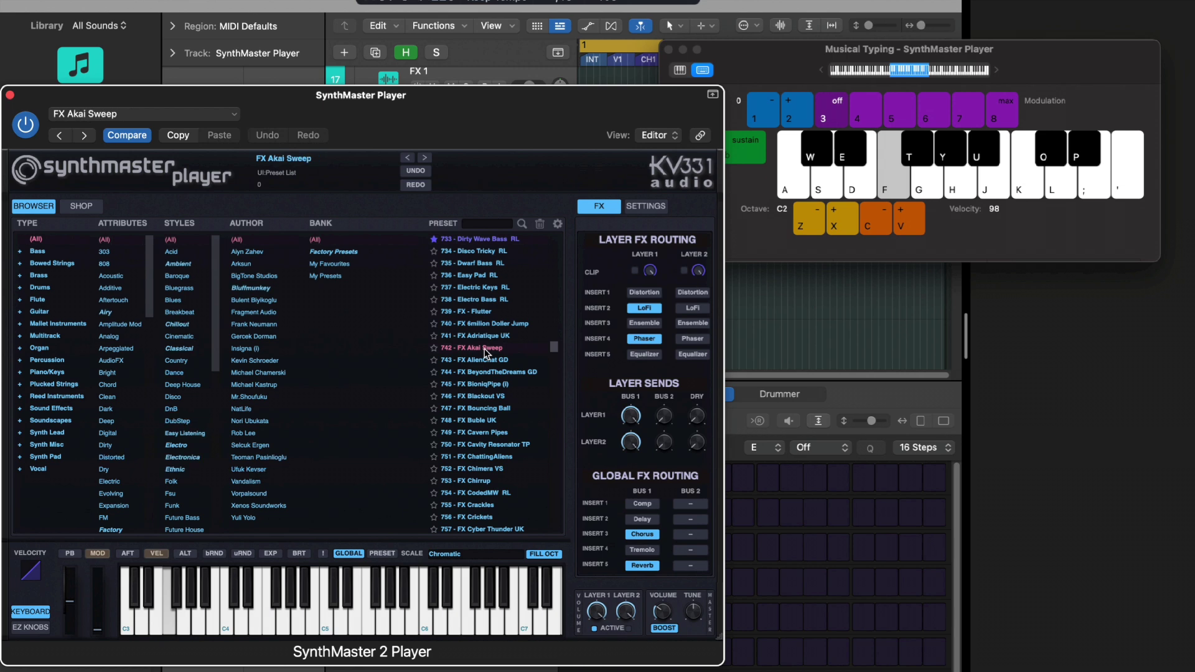